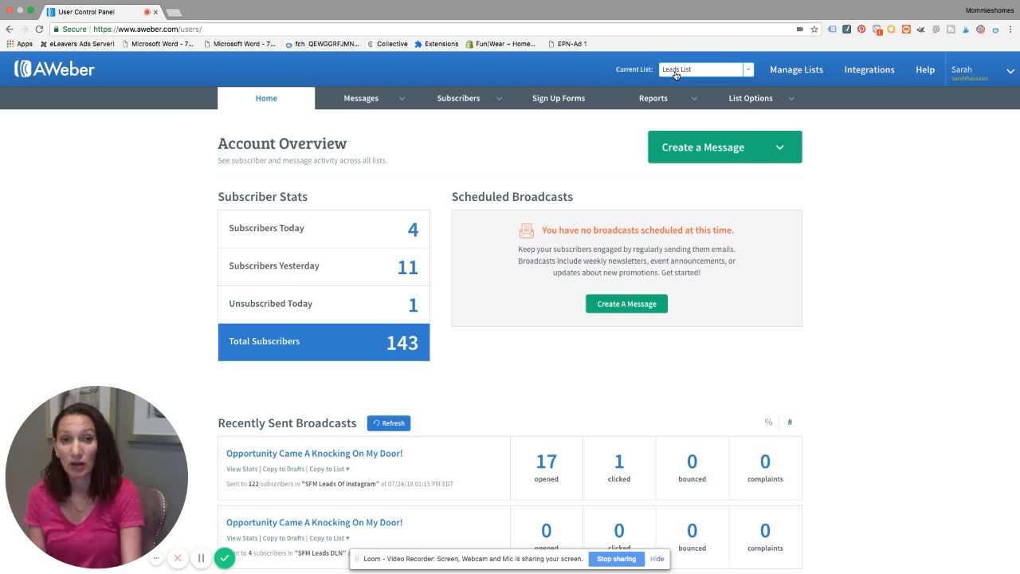
Create a new Legacy Follow Up Series message for the Leads List with the Drag & Drop Email Builder
left_click(679, 74)
left_click(676, 83)
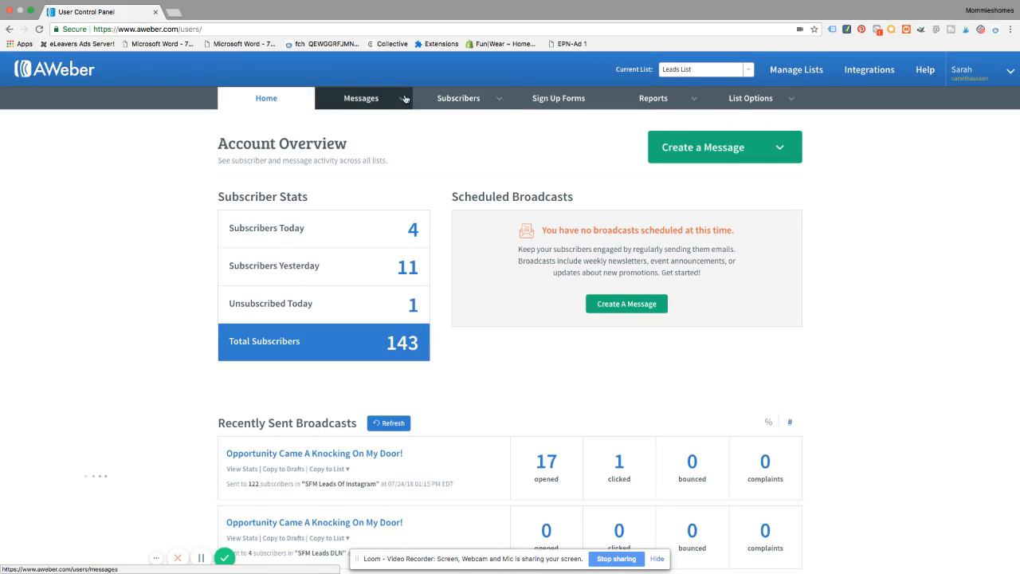
mouse_move(364, 100)
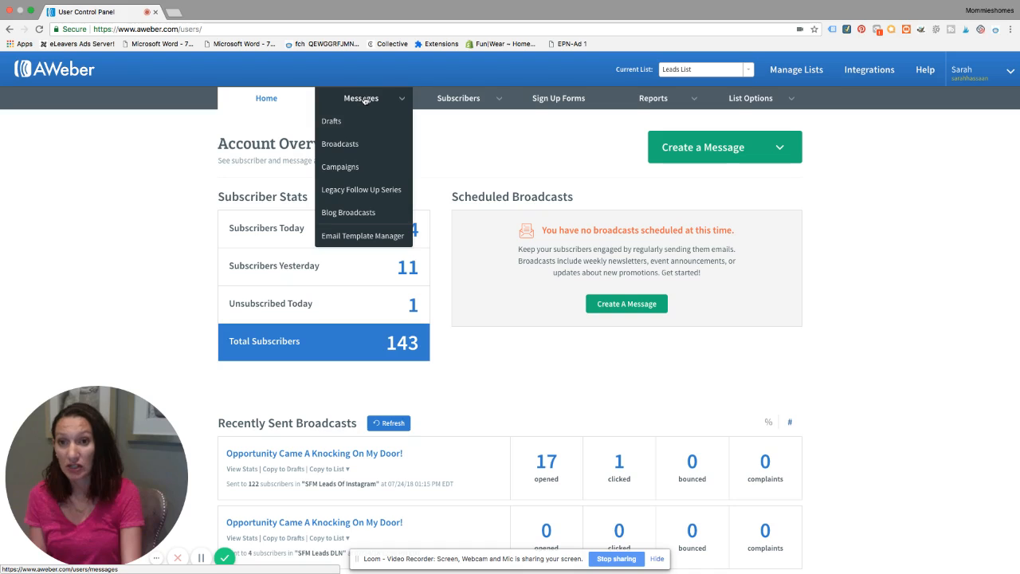
left_click(360, 191)
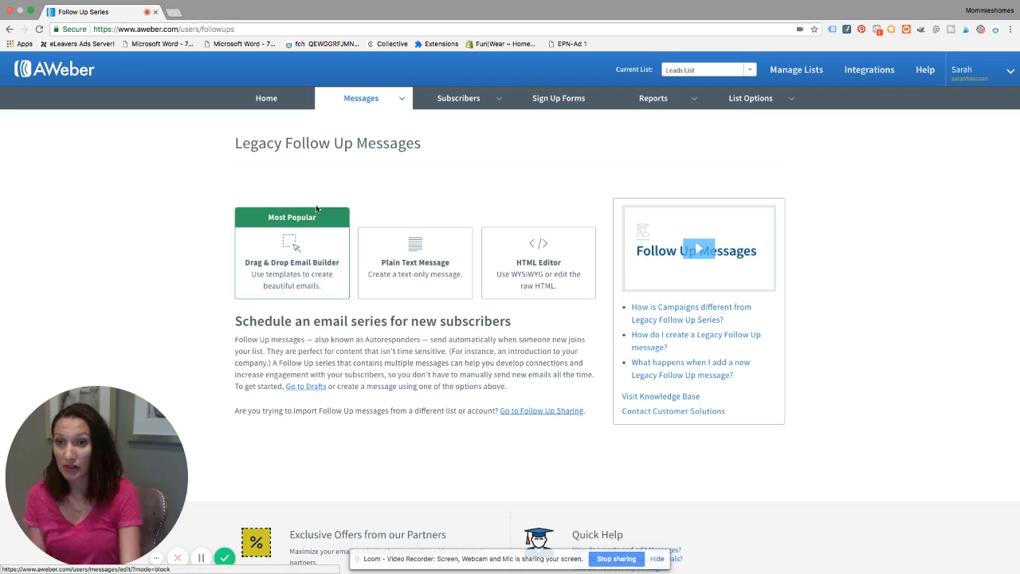
left_click(287, 276)
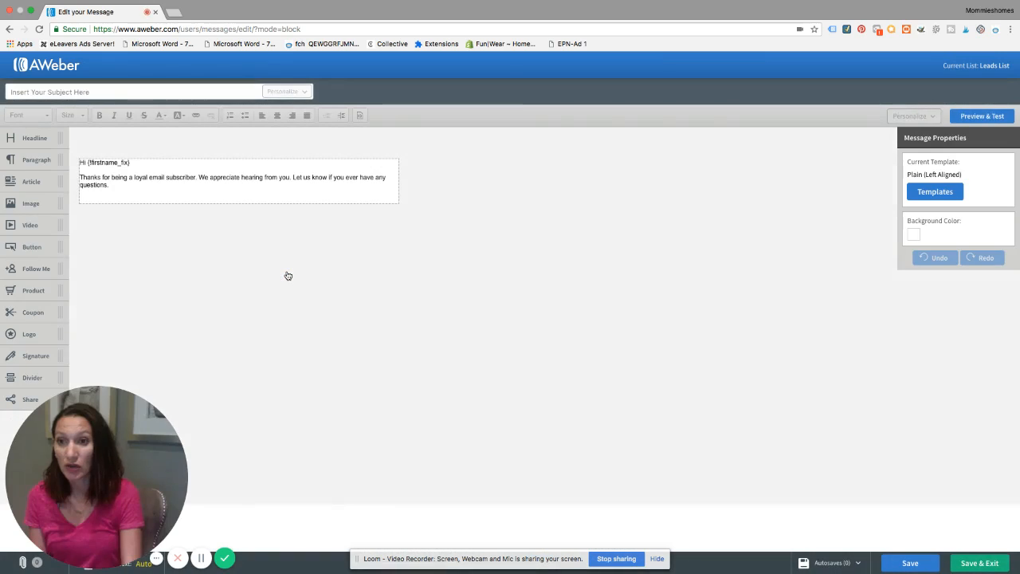
Replace the thank-you paragraph below the greeting with "Congratulations welcome to the team..."
mouse_move(124, 190)
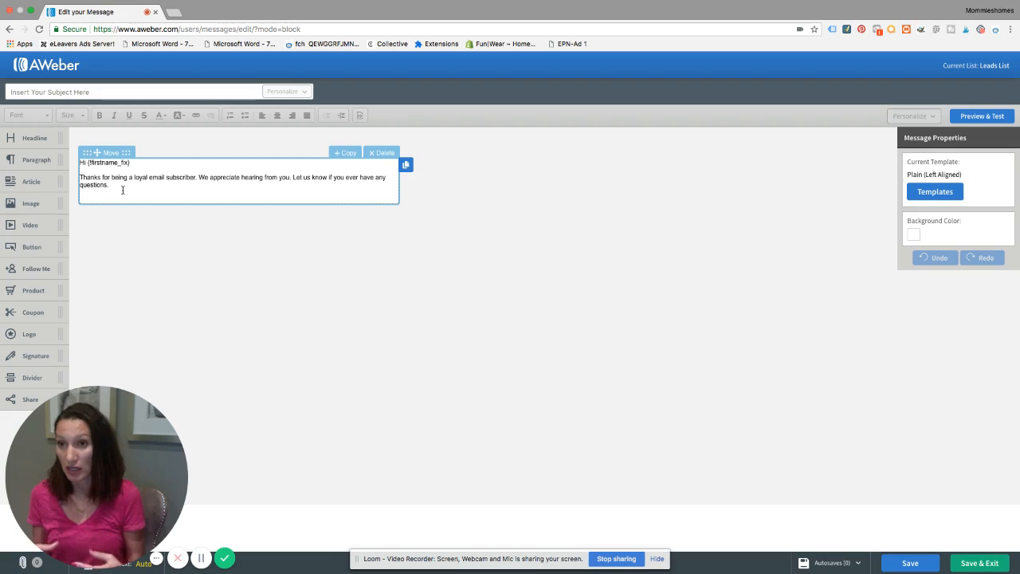
left_click(109, 185)
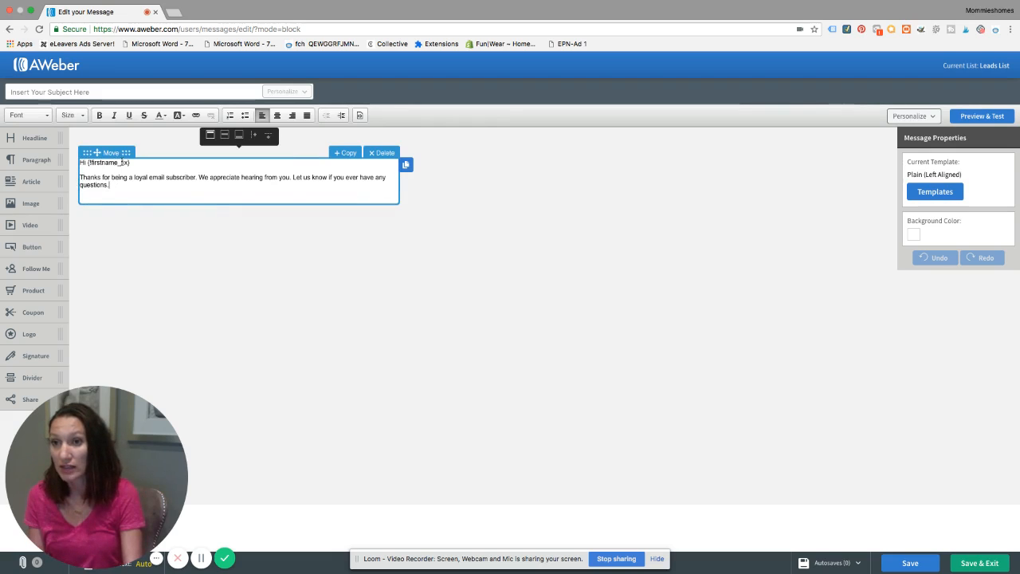
left_click(122, 161)
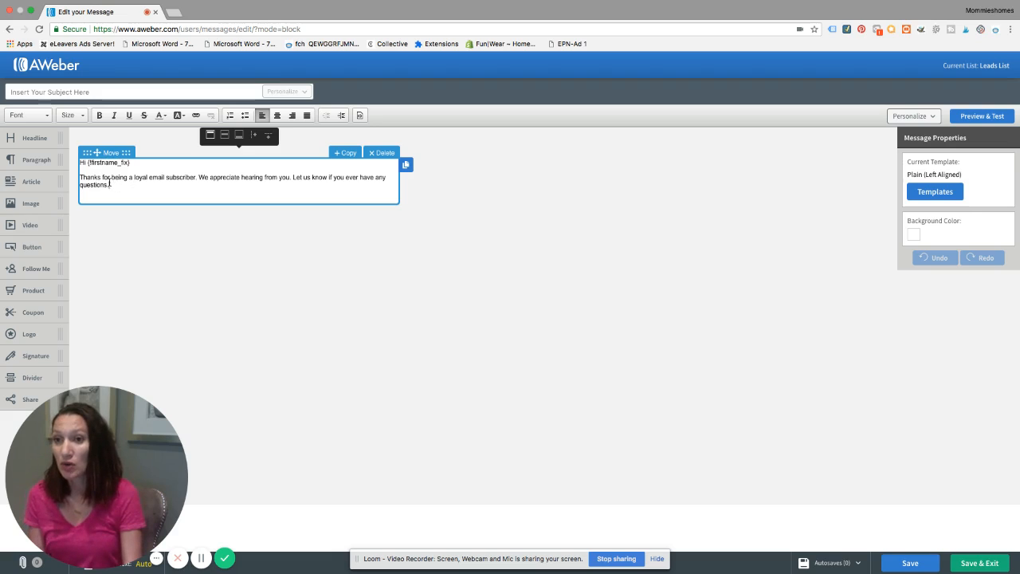
triple_click(112, 184)
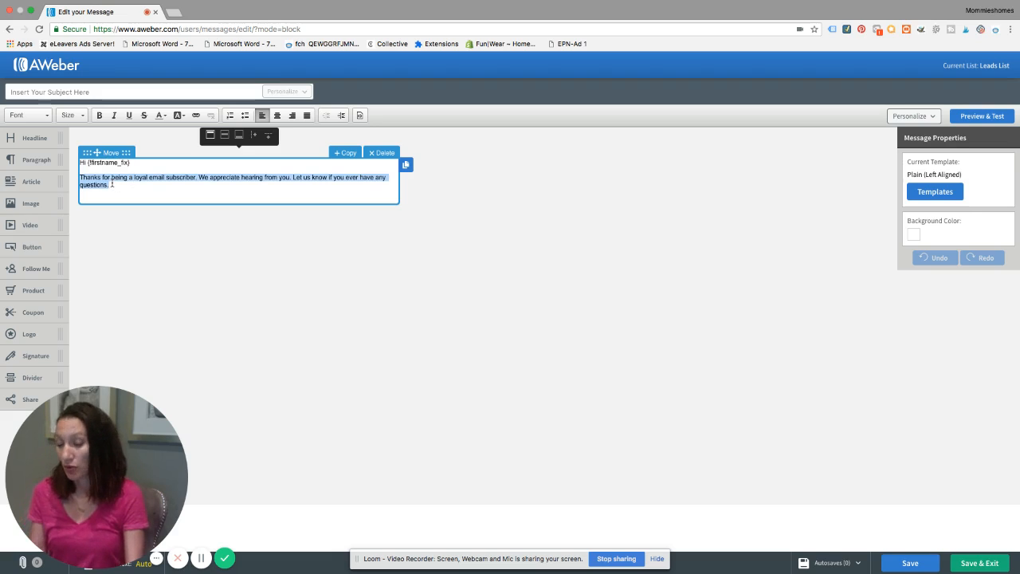
type("Cong")
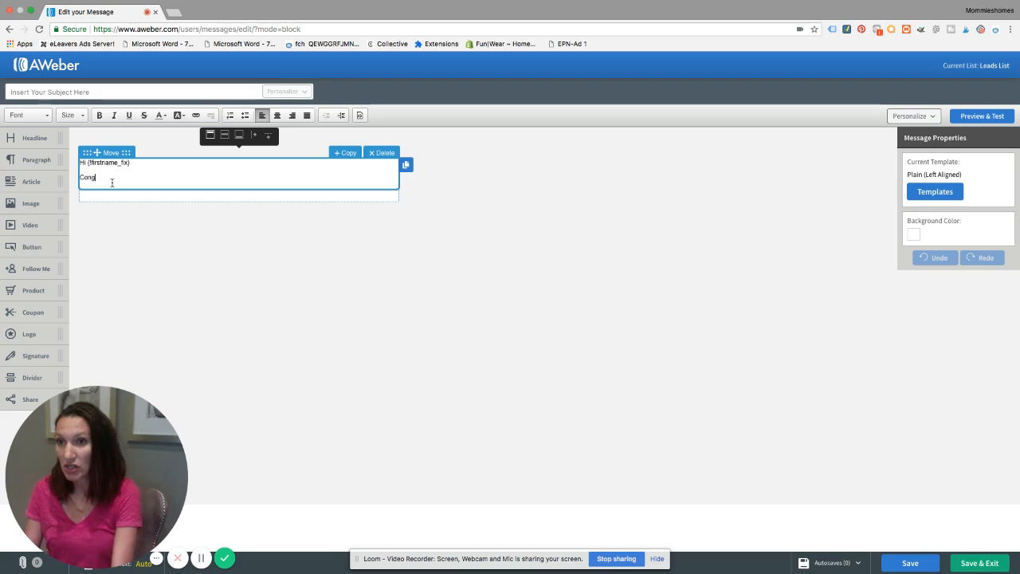
type("rations welcome to the team..")
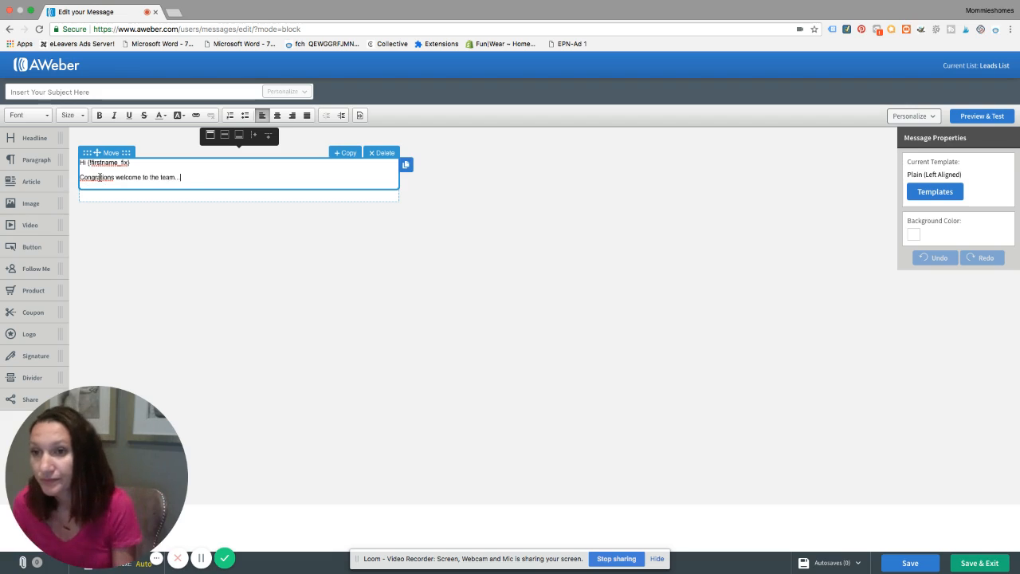
left_click(101, 177)
type("ulat")
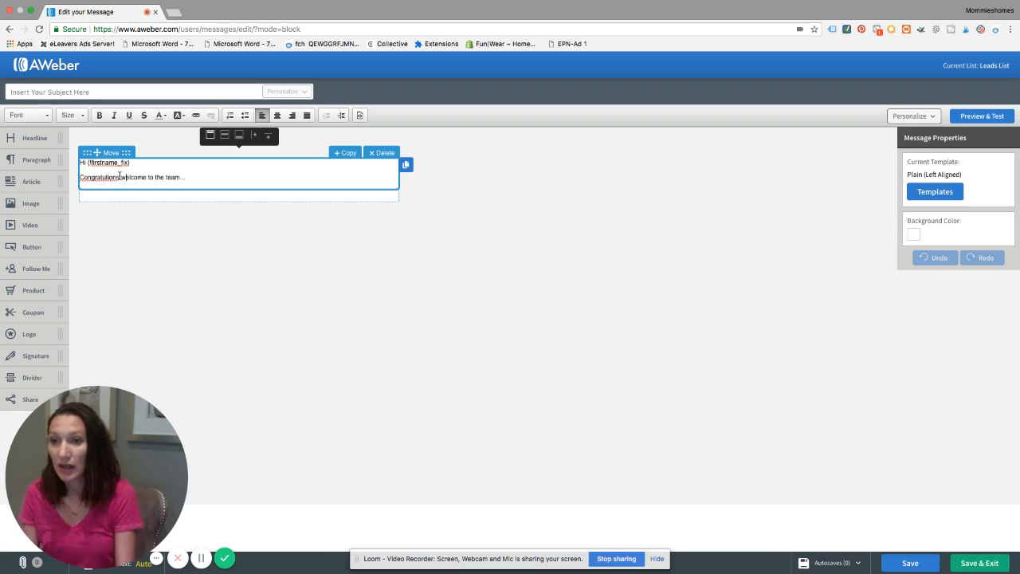
key("BackSpace")
key("BackSpace")
key("BackSpace")
key("BackSpace")
key("BackSpace")
key("BackSpace")
key("BackSpace")
key("BackSpace")
key("BackSpace")
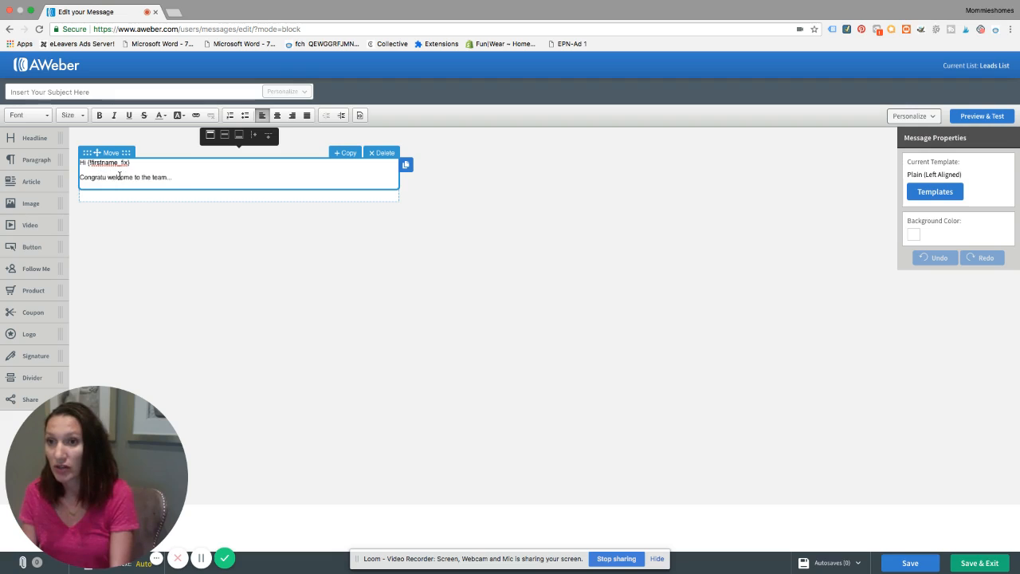
type("tulations")
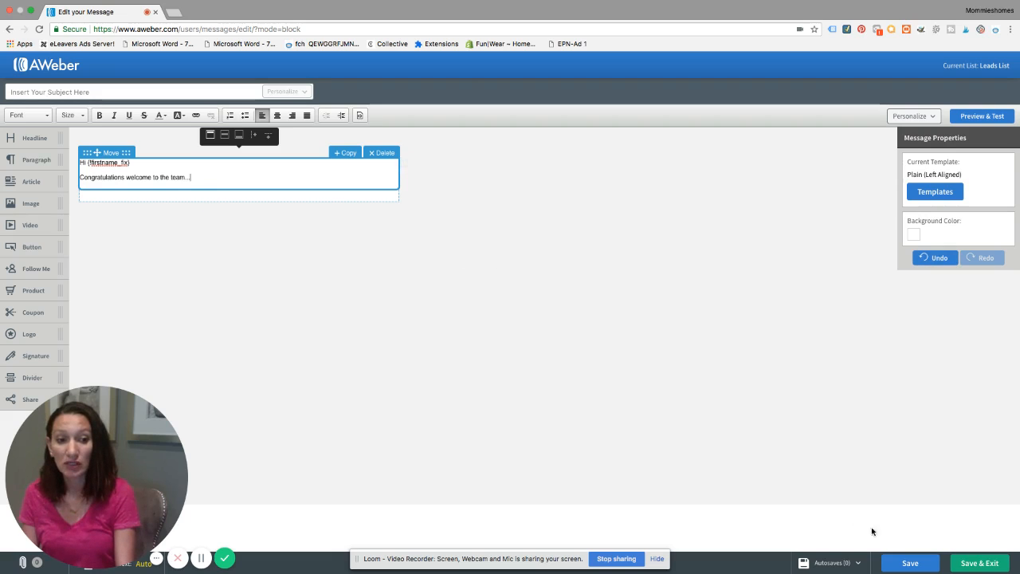
Set the message subject to "Welcome!" and save and exit the message
left_click(902, 561)
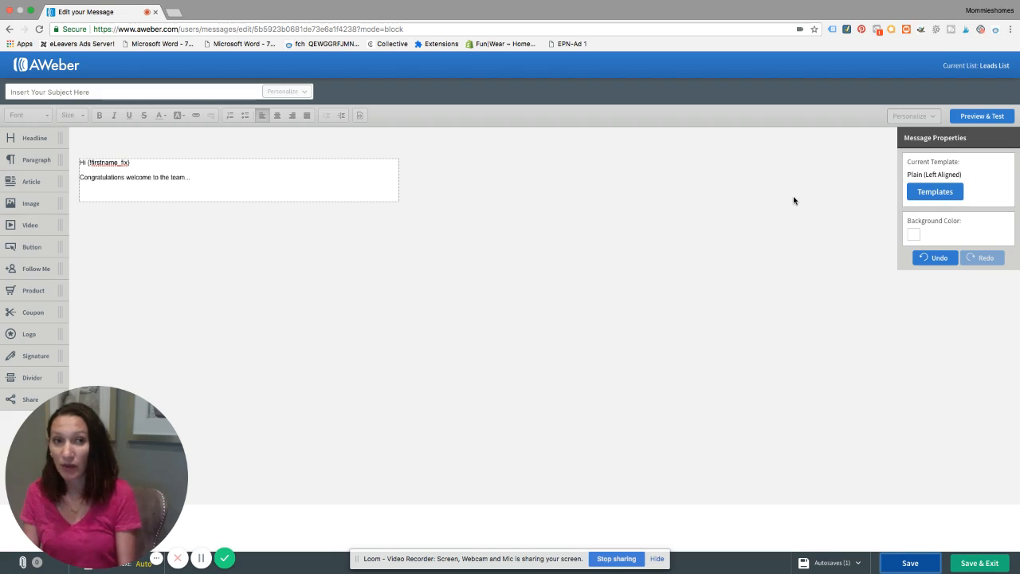
left_click(979, 562)
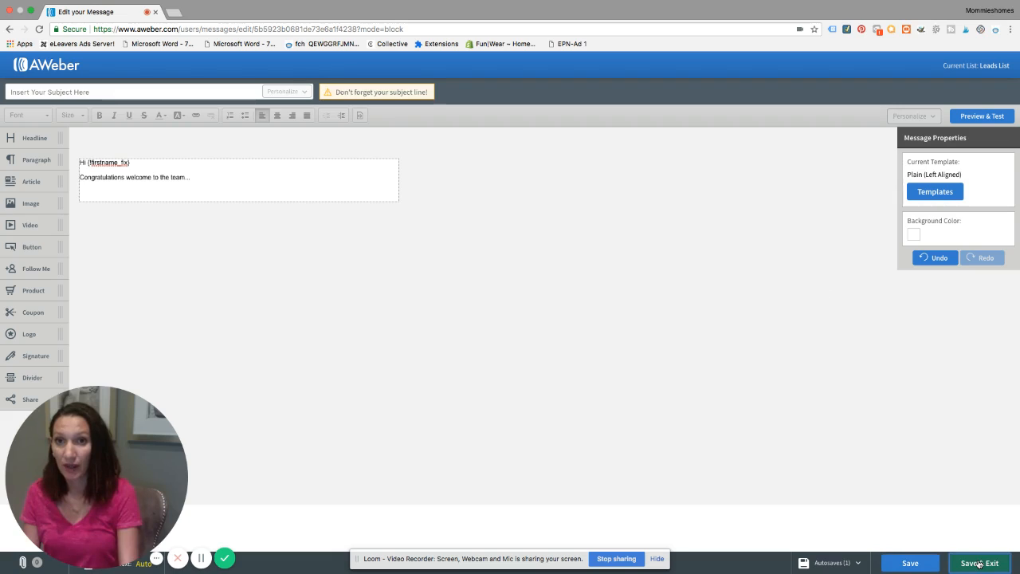
left_click(178, 92)
type("Welcome!")
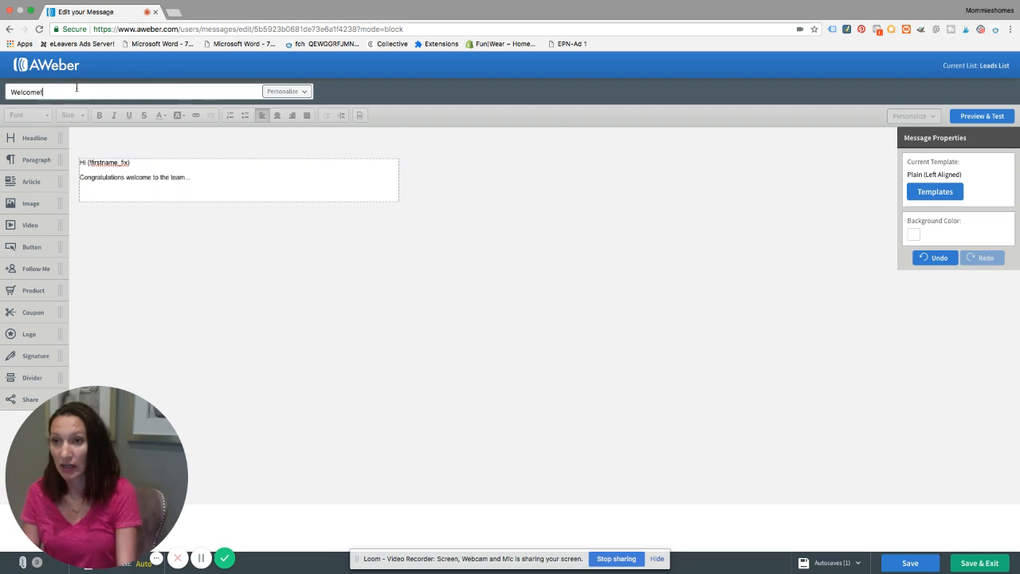
mouse_move(325, 175)
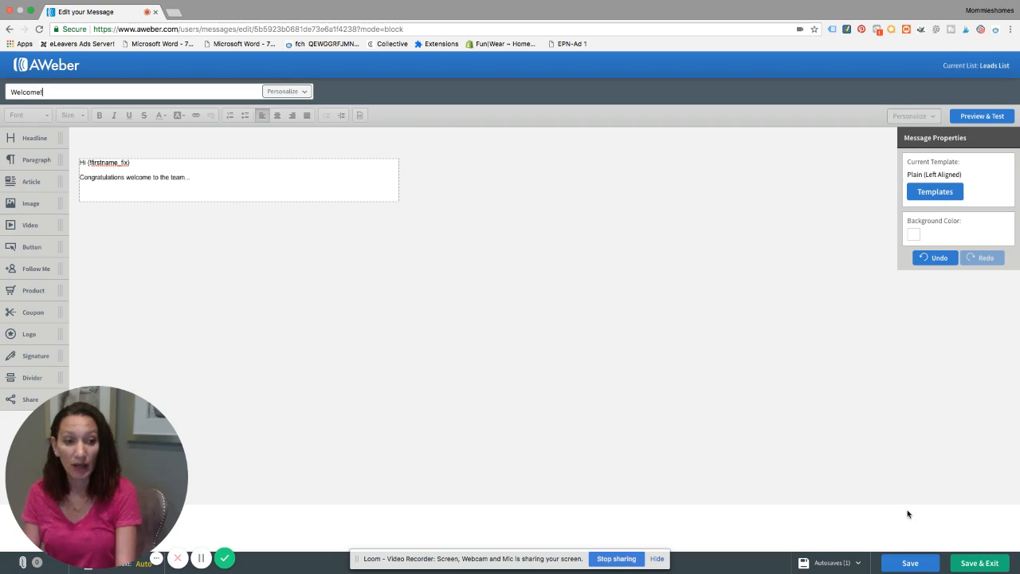
left_click(971, 564)
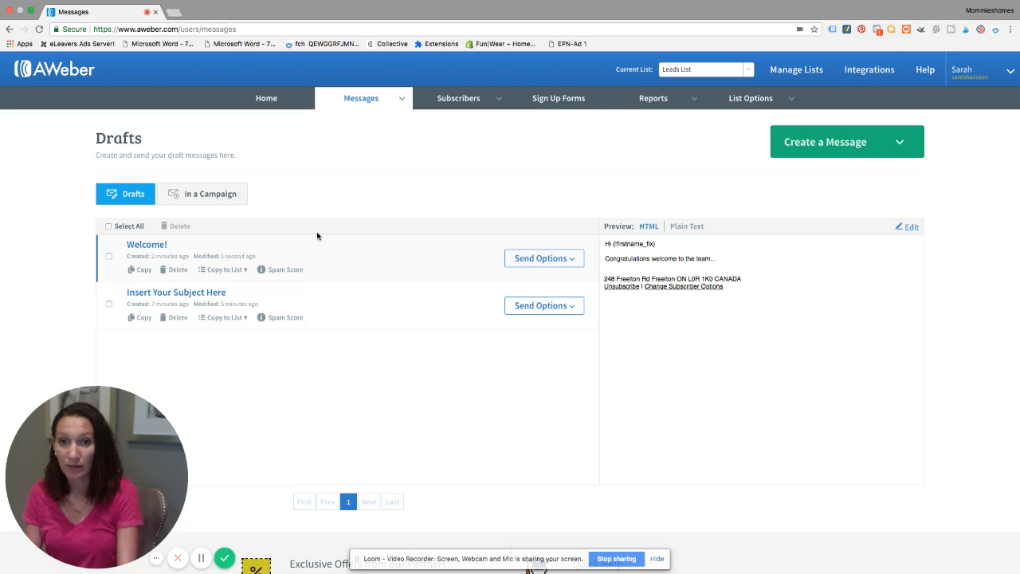
Add the "Welcome!" draft to the follow-up series with click tracking on website links left on
left_click(573, 260)
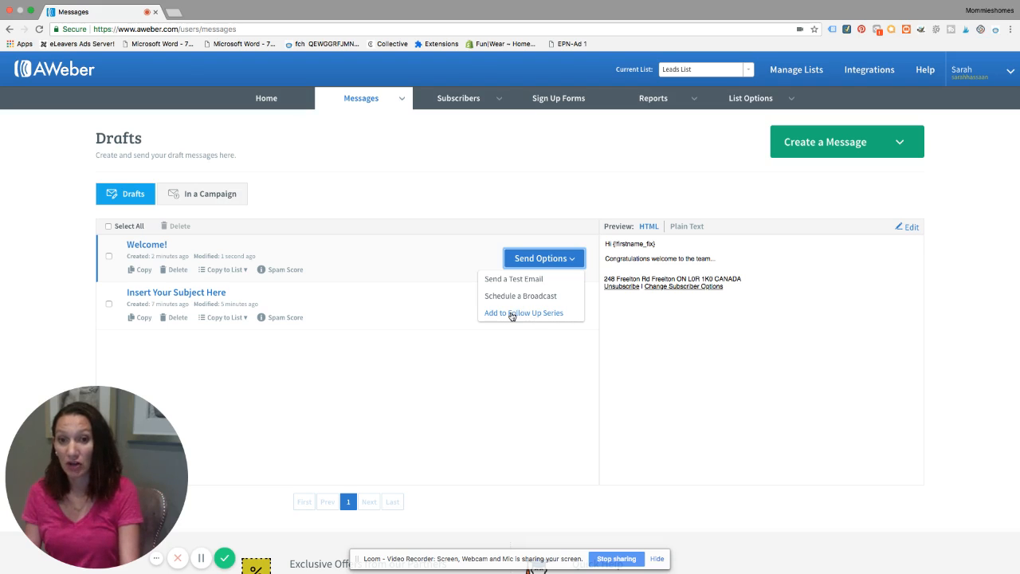
left_click(511, 314)
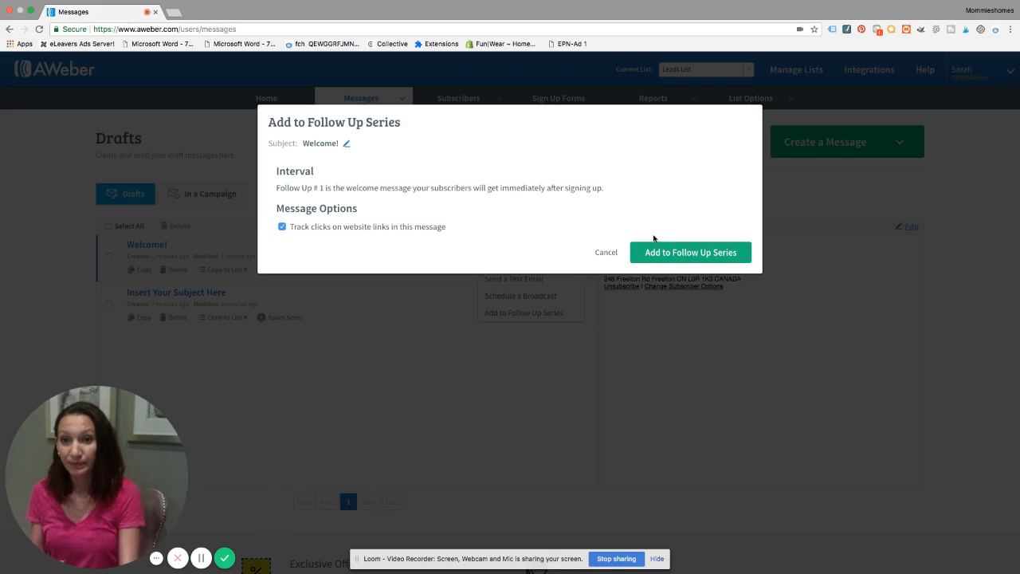
left_click(678, 253)
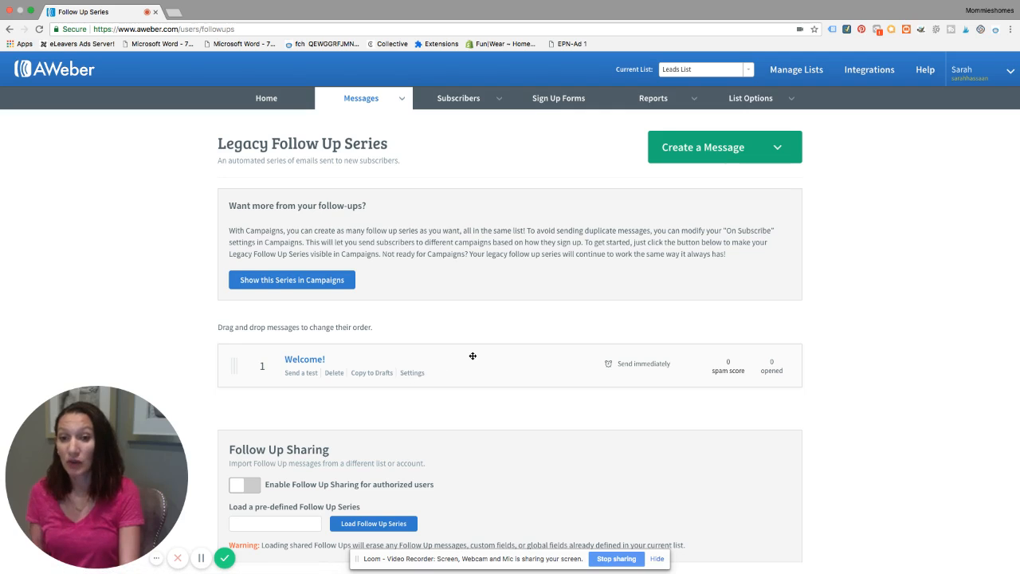
Create another follow-up message with the Drag & Drop Email Builder and set its subject to "Video"
left_click(685, 149)
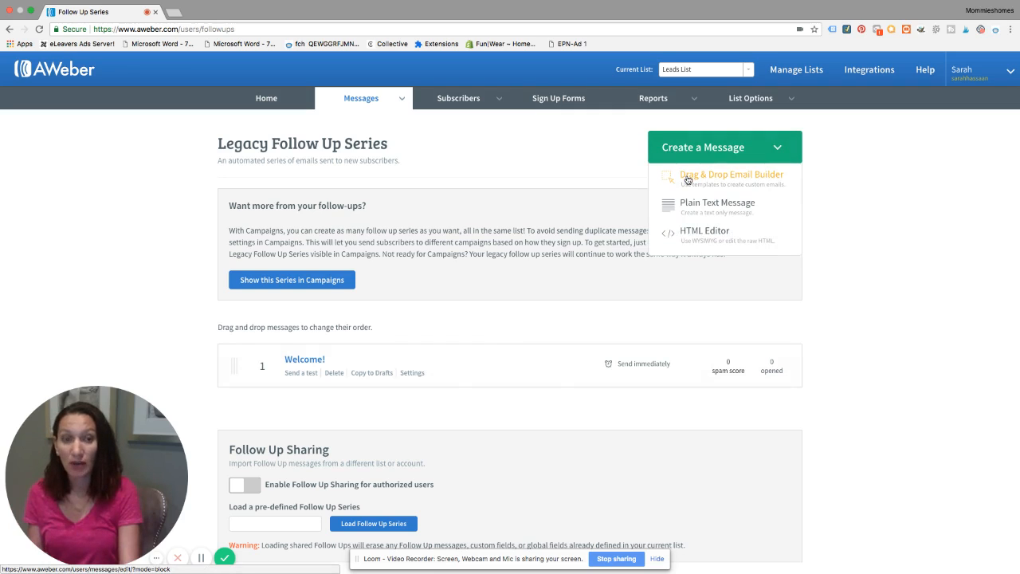
left_click(688, 180)
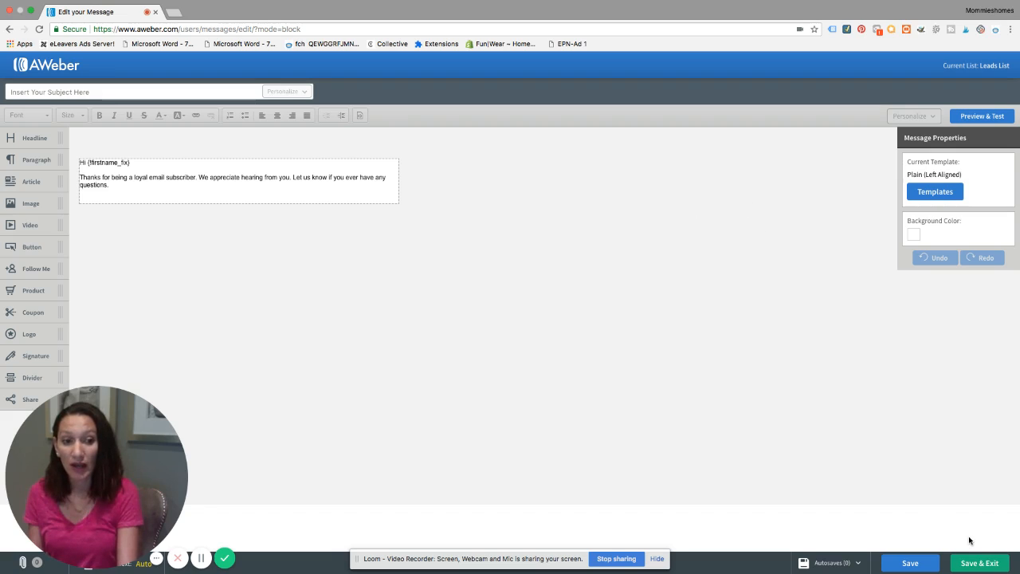
left_click(152, 93)
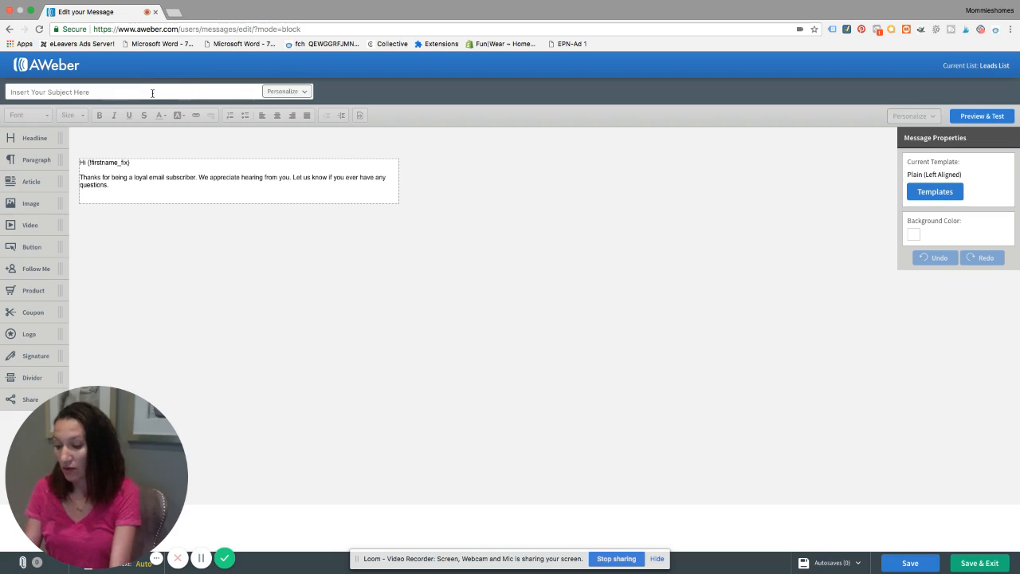
type("Video")
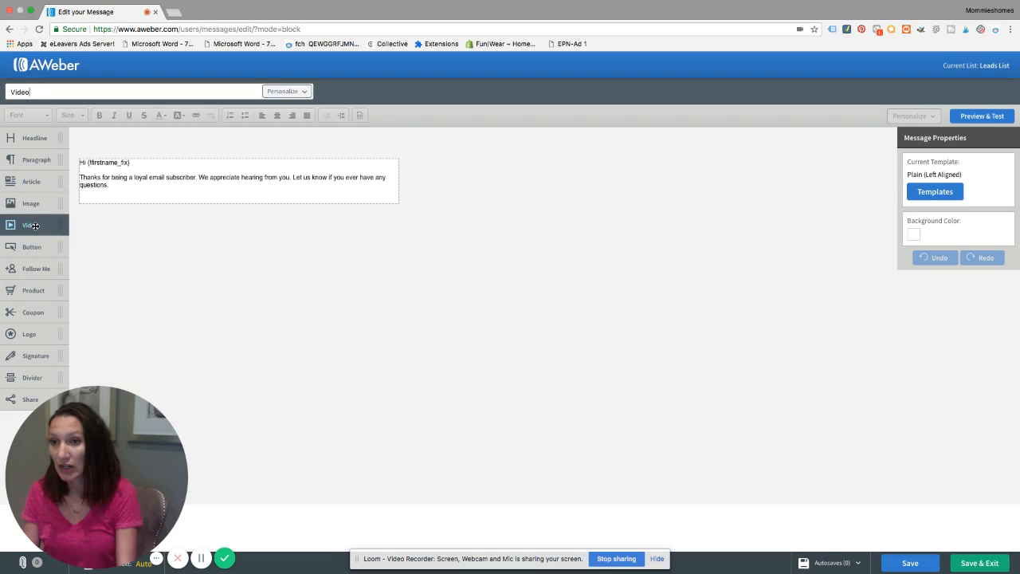
Insert a video block below the body text with a right-aligned image placeholder above it, and save and exit the message
left_click_drag(35, 226, 150, 193)
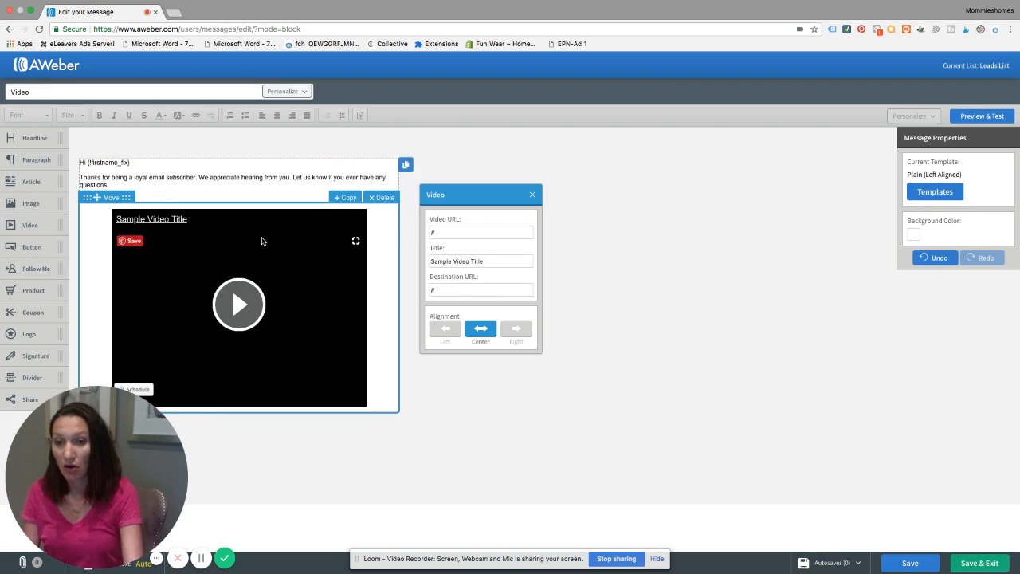
left_click_drag(30, 203, 180, 194)
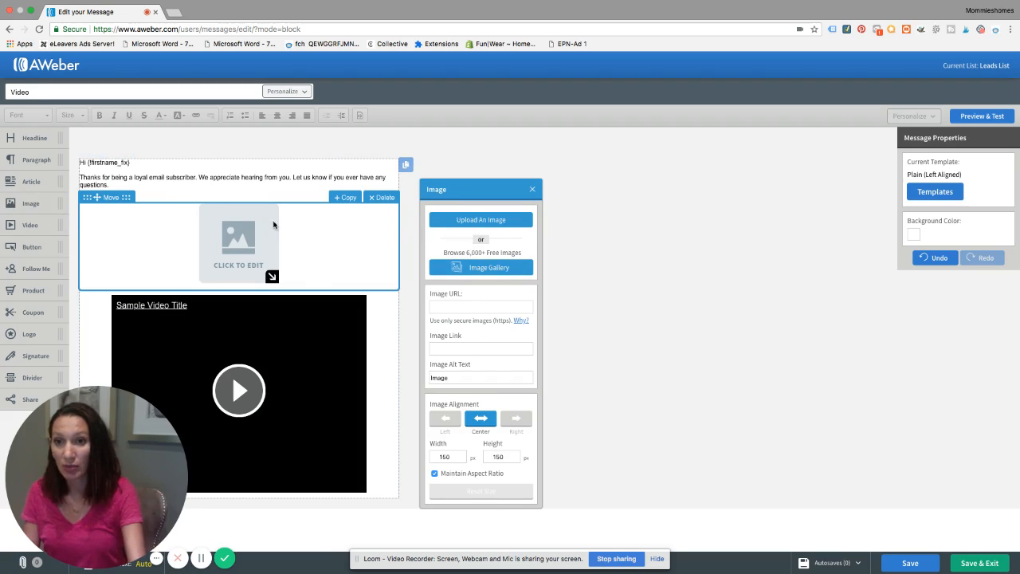
left_click(446, 419)
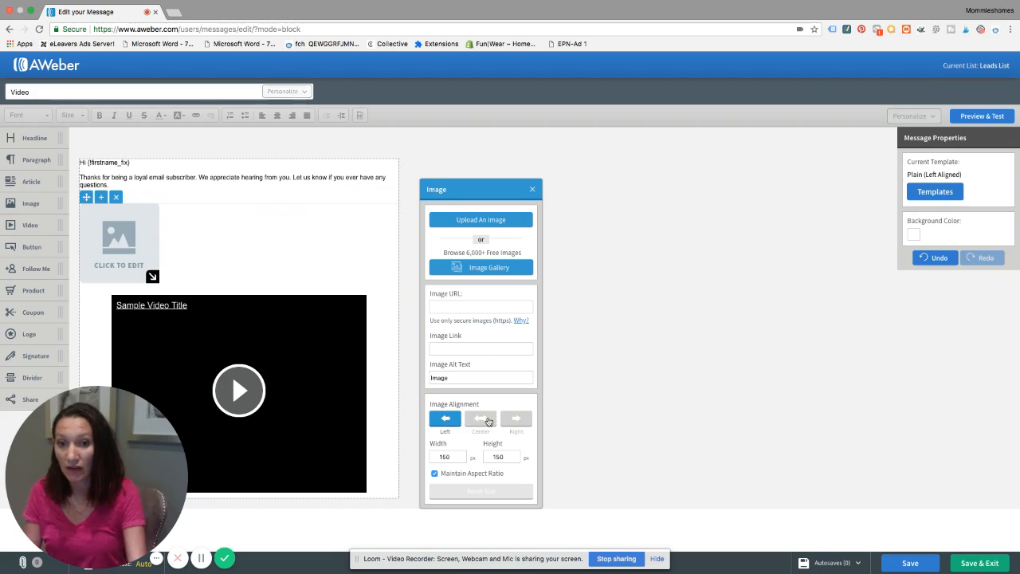
left_click(482, 419)
left_click(515, 419)
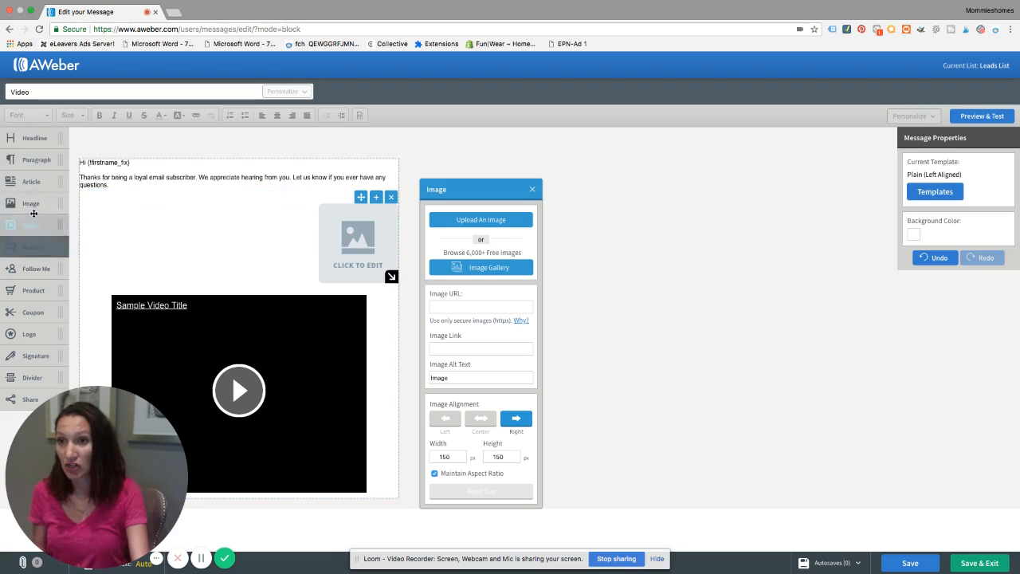
left_click(267, 181)
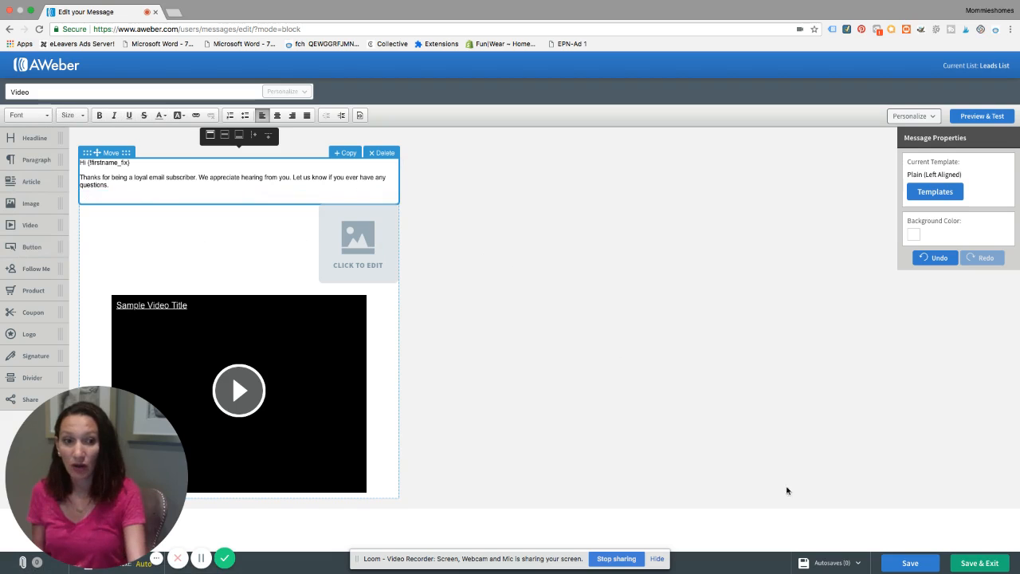
left_click(972, 565)
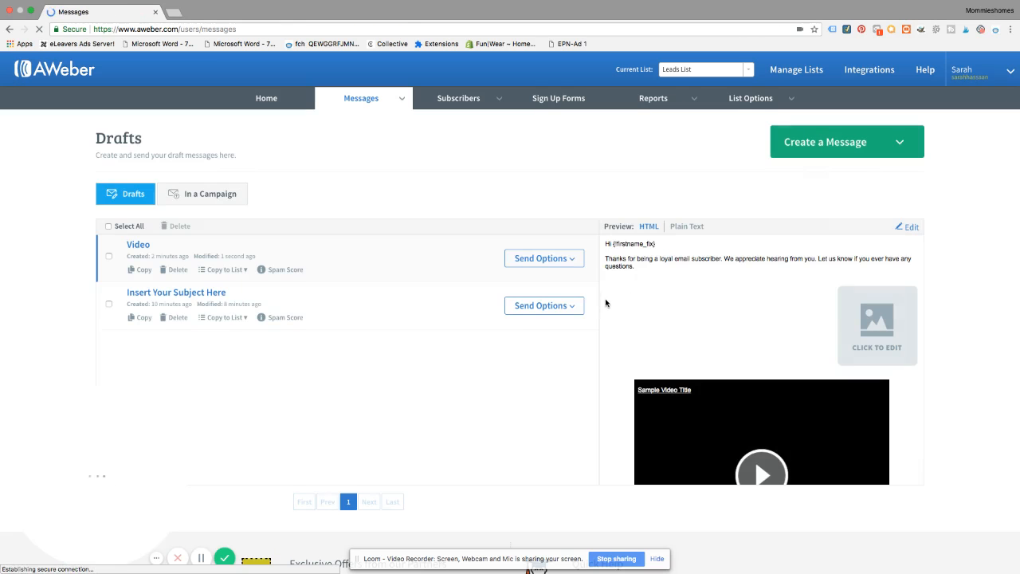
Add the "Video" draft to the follow-up series, sent 1 day after the previous message on any day starting at 9am
left_click(574, 263)
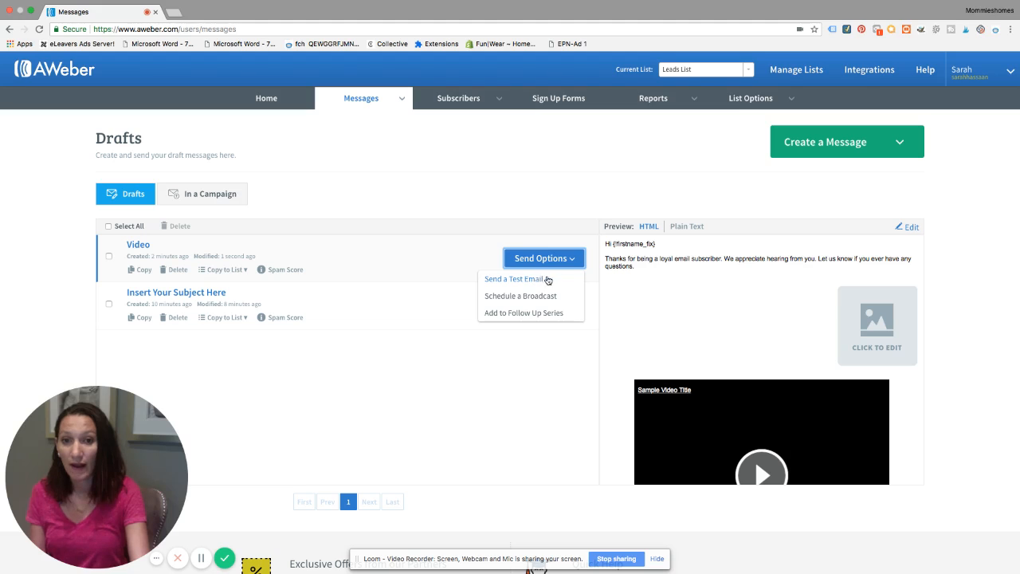
left_click(530, 315)
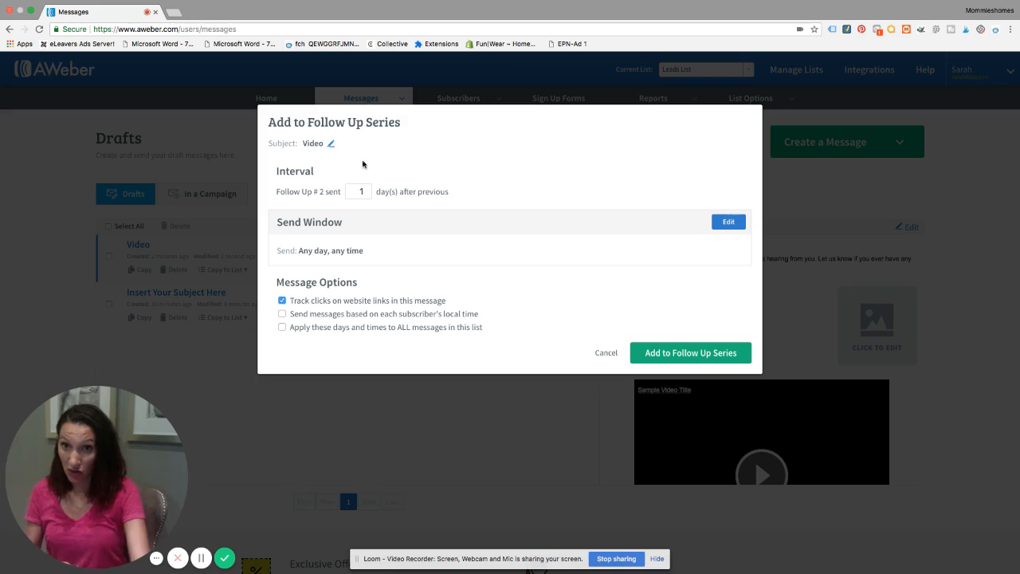
left_click(359, 191)
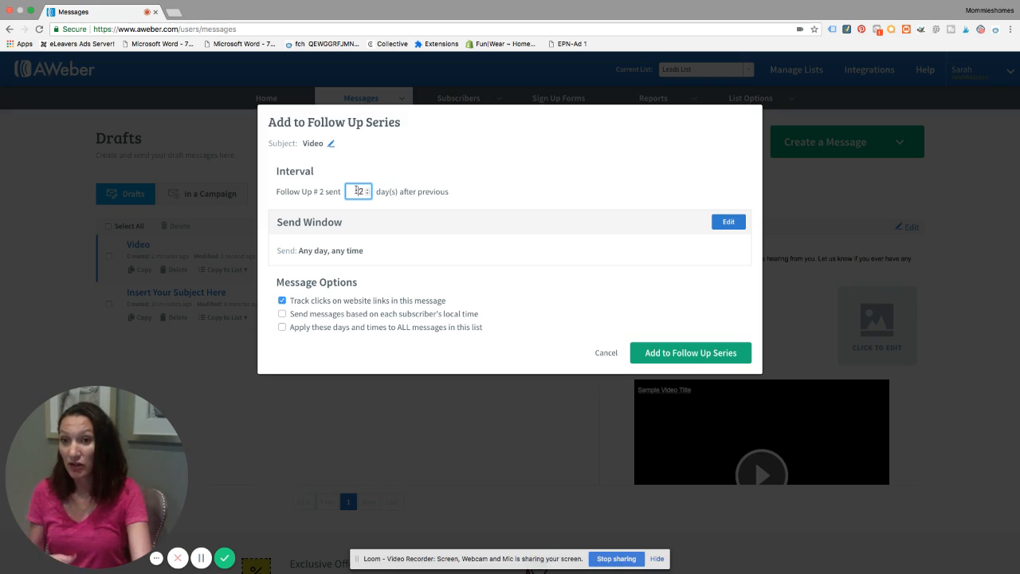
left_click(717, 224)
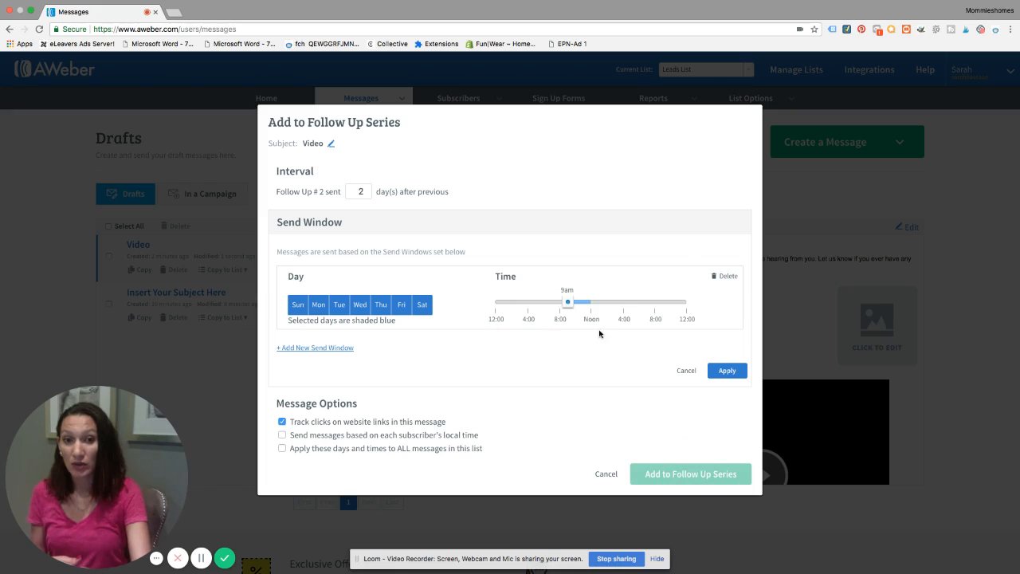
left_click(723, 372)
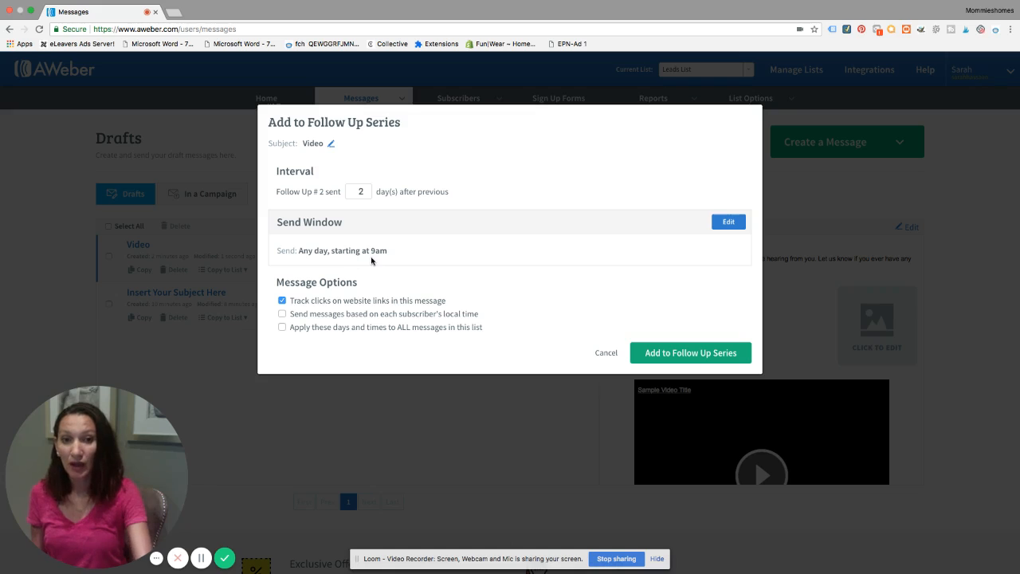
left_click(365, 194)
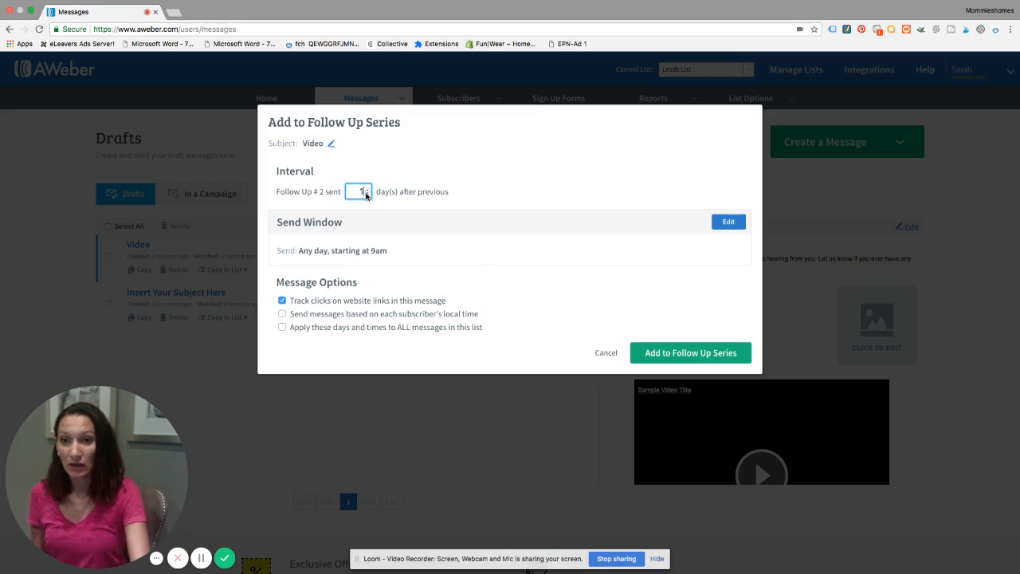
left_click(675, 353)
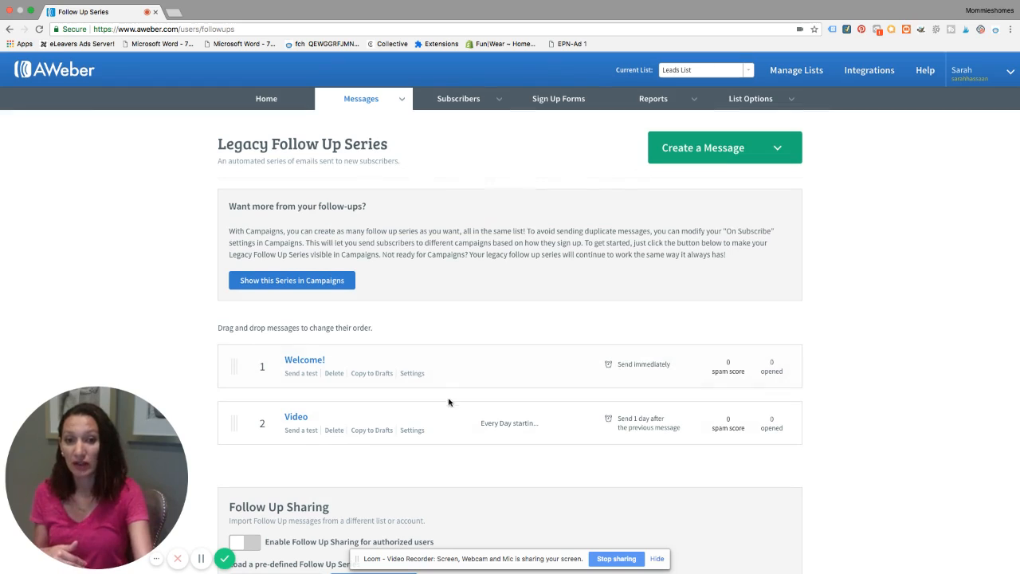
scroll(435, 365, "down", 1)
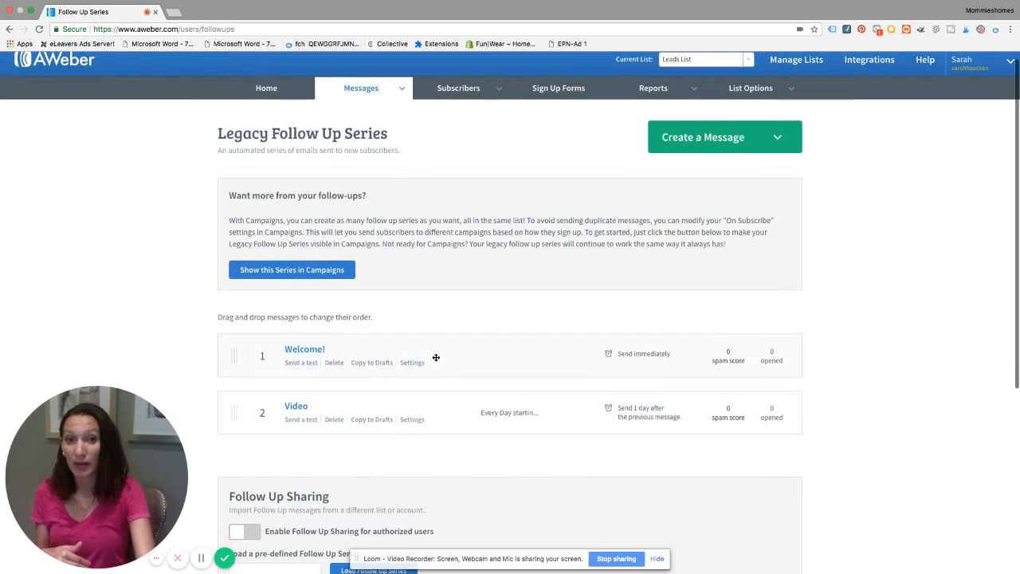
scroll(436, 357, "down", 1)
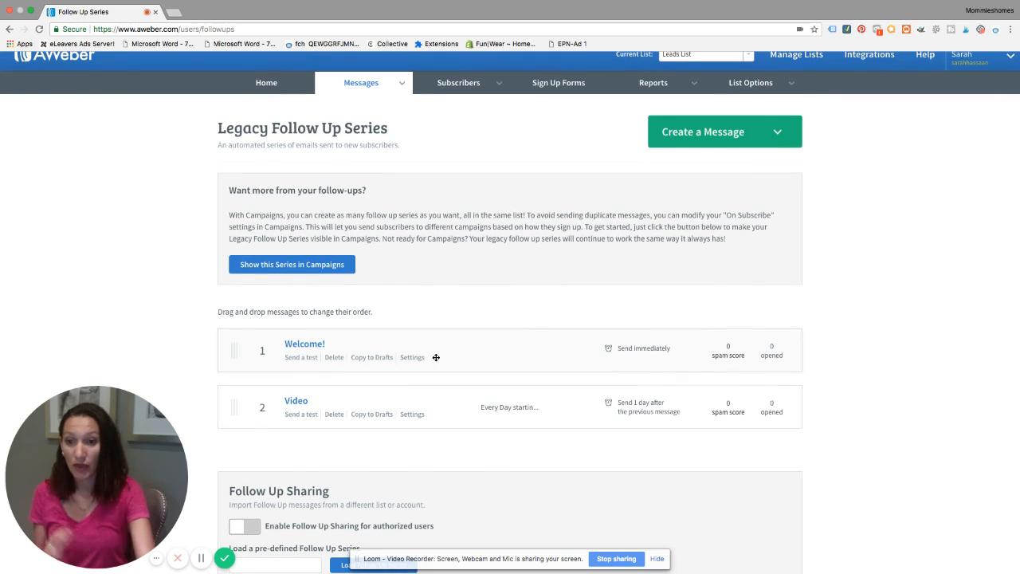
scroll(436, 357, "up", 1)
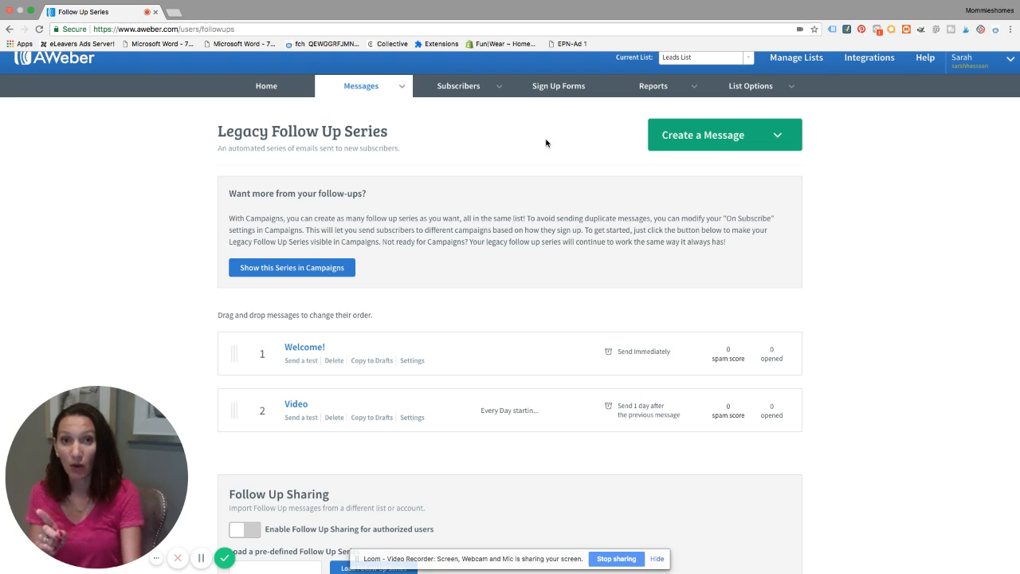
Start a new broadcast message with the Drag & Drop Email Builder
mouse_move(367, 91)
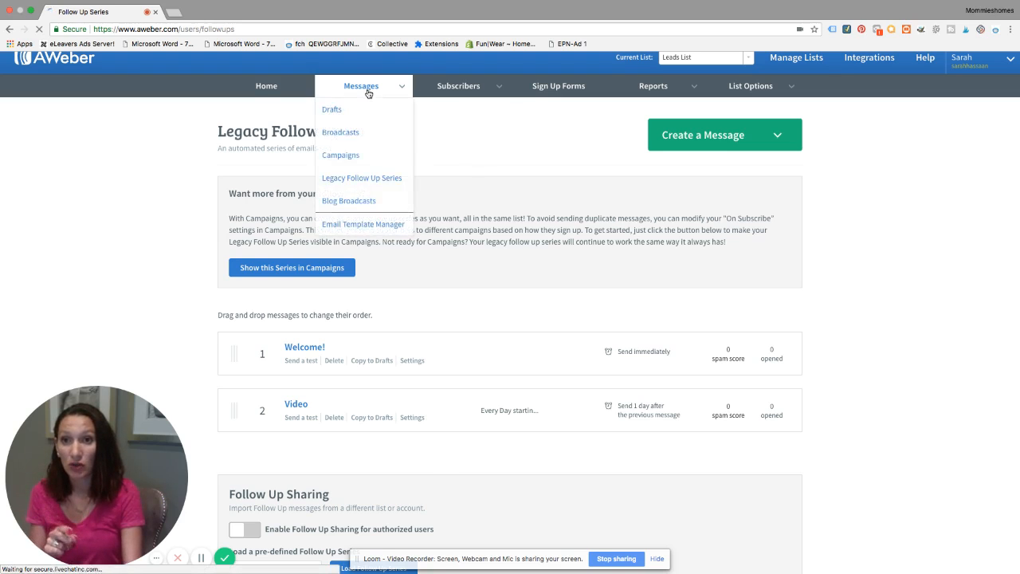
left_click(351, 109)
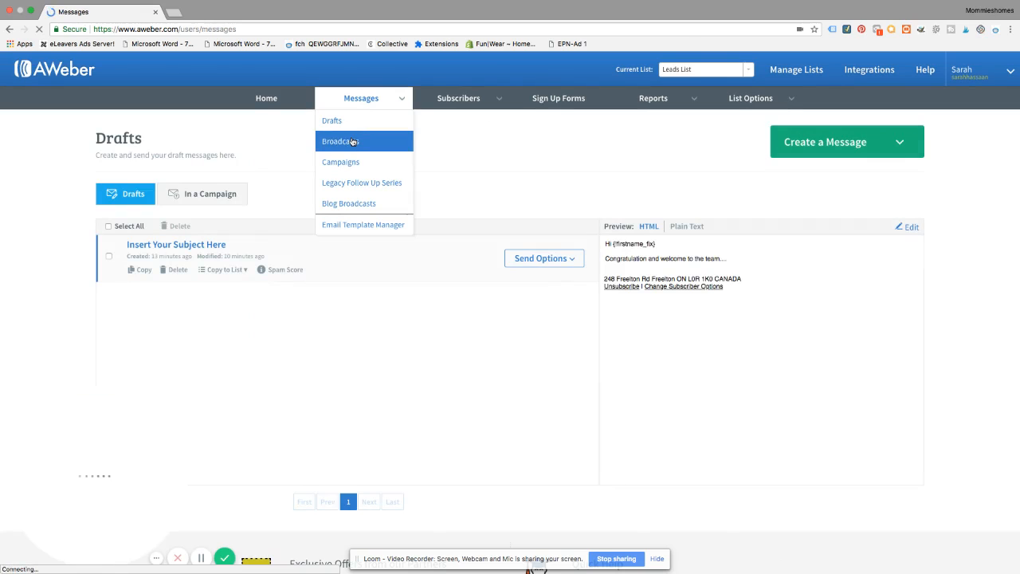
left_click(353, 142)
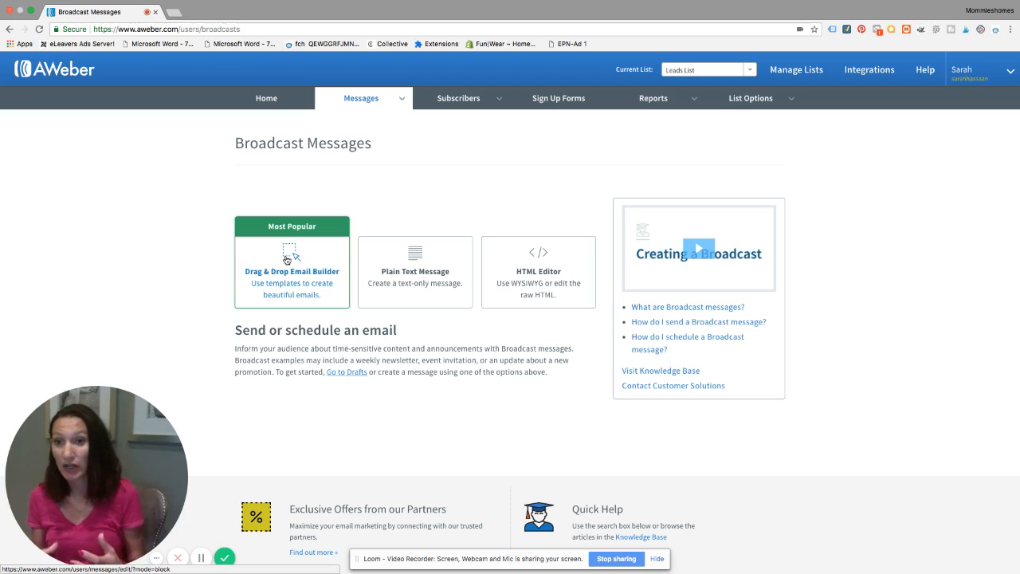
left_click(289, 251)
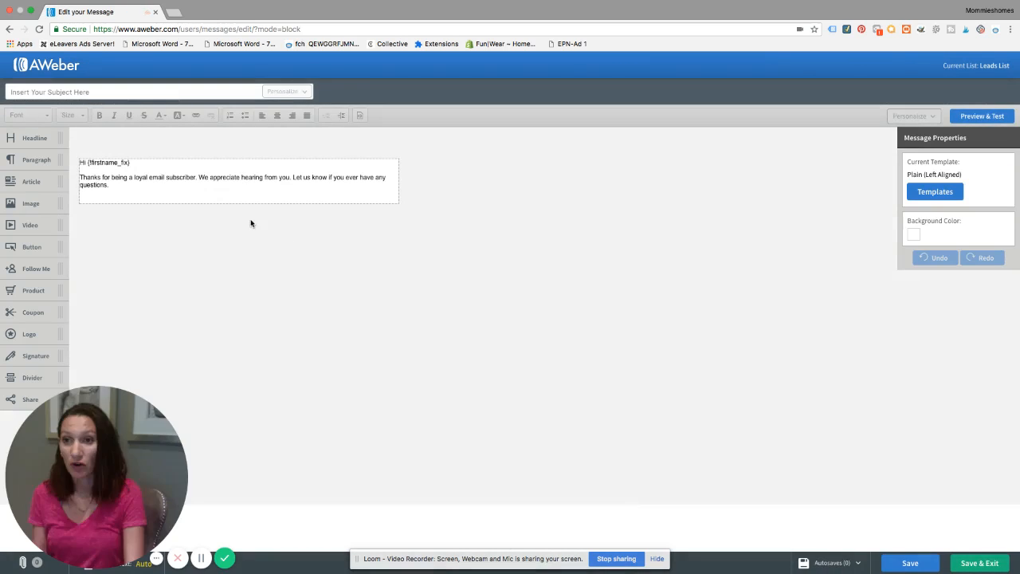
Replace the thank-you paragraph below the greeting with "Guess what i was able to partner"
left_click(107, 188)
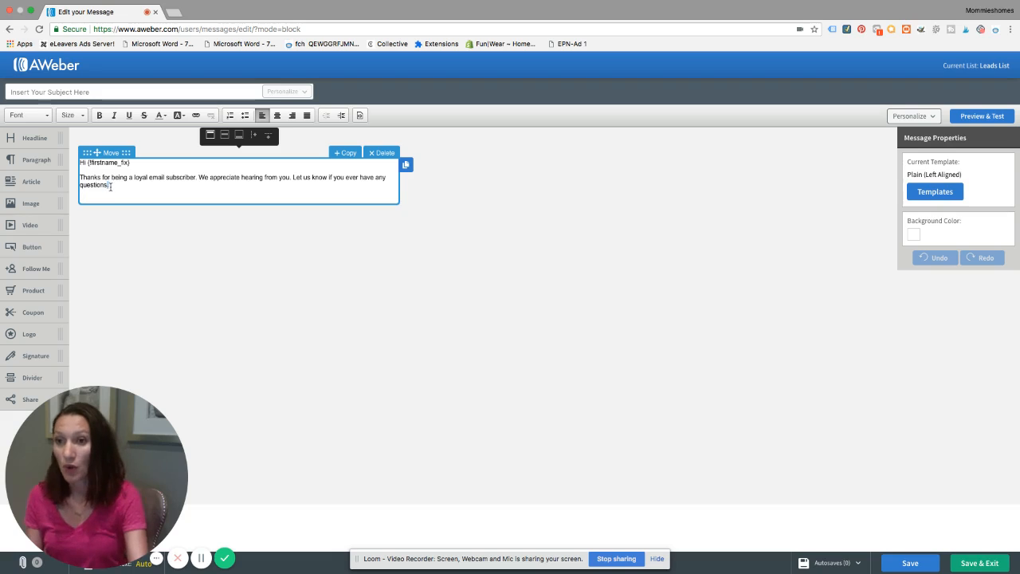
left_click_drag(109, 187, 85, 174)
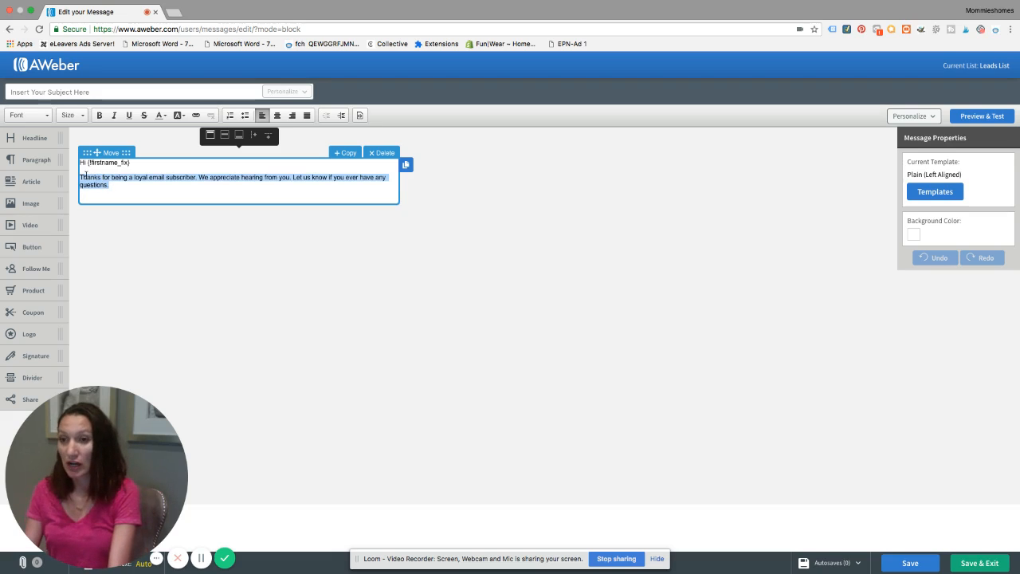
type("Gues")
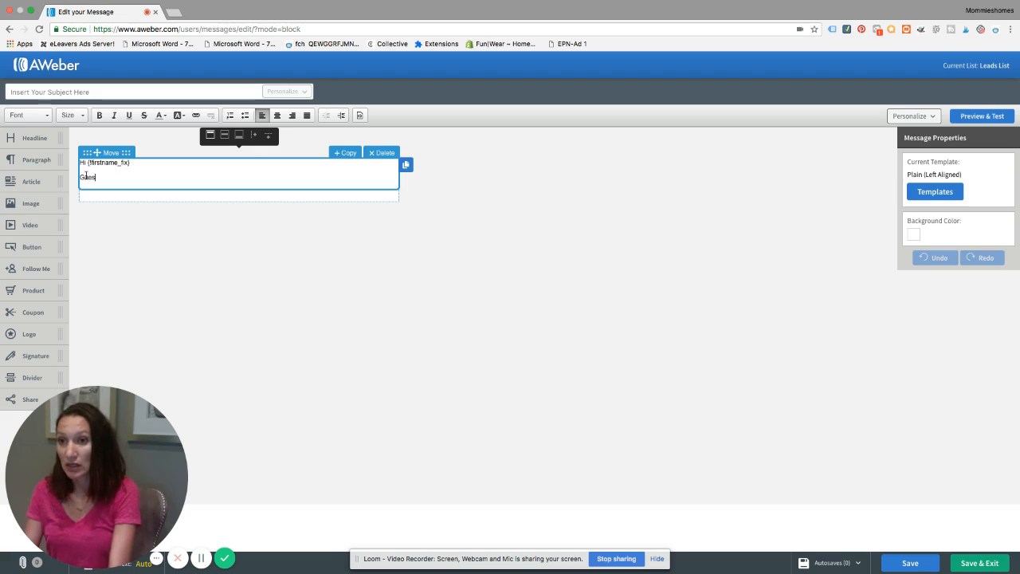
type("s what i was ")
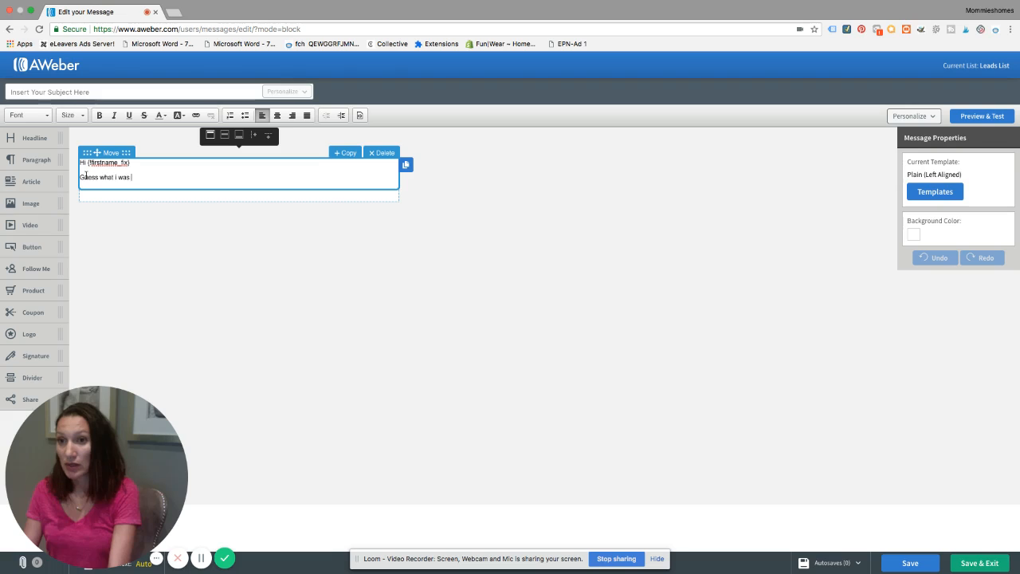
type("able to ")
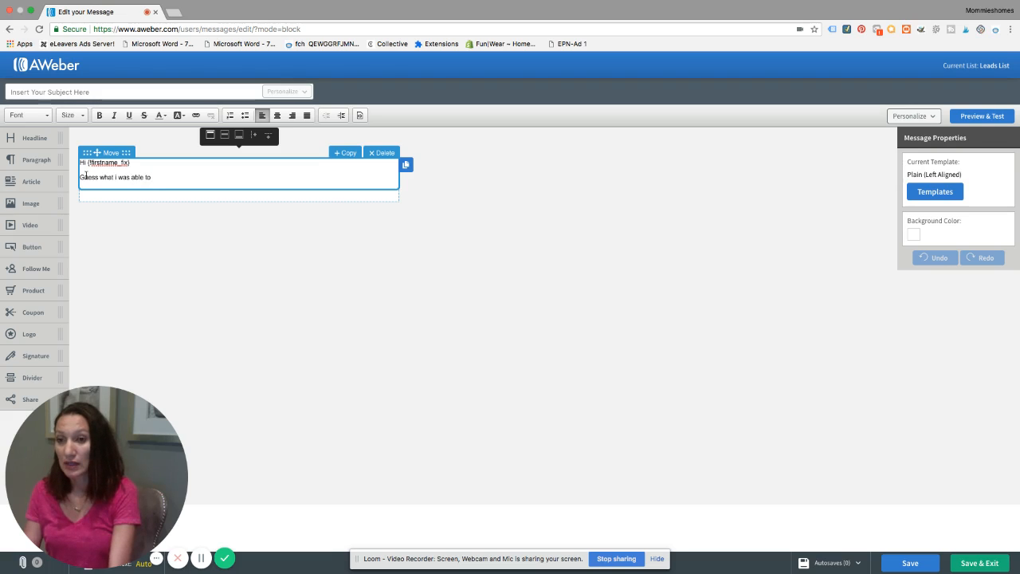
type("par")
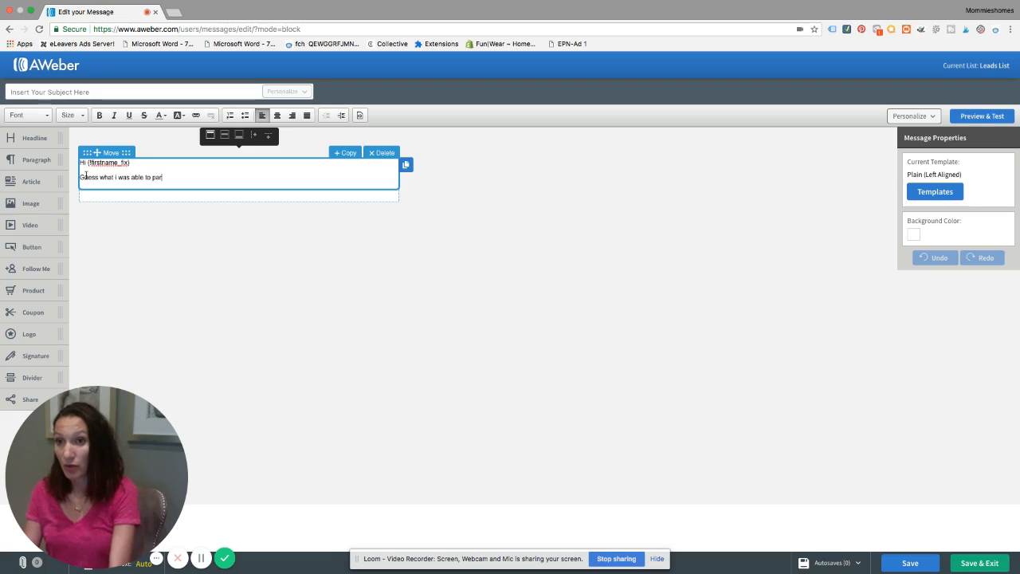
type("tner")
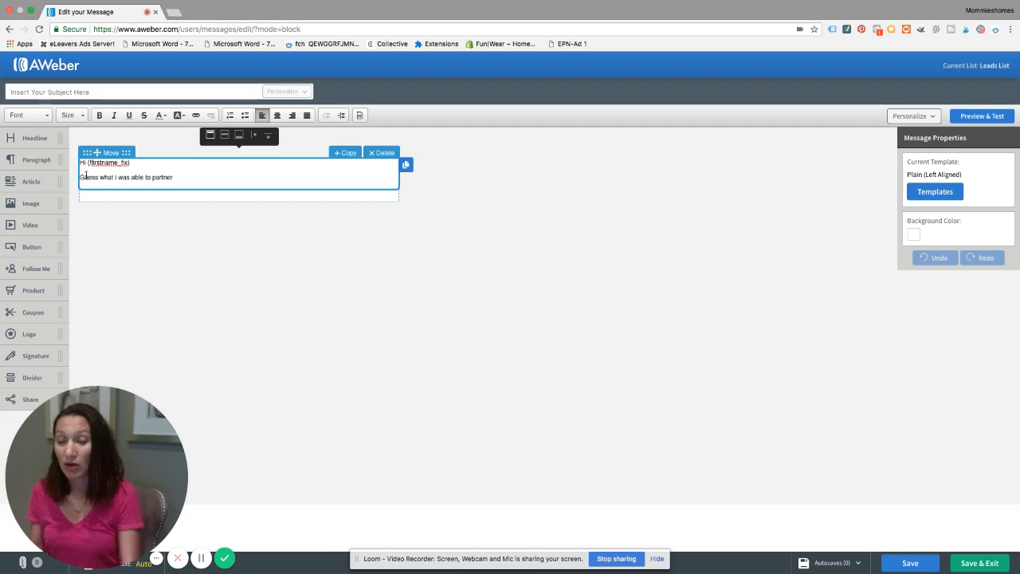
Set the message subject to "Hey Guys" and save and exit the message
left_click(970, 564)
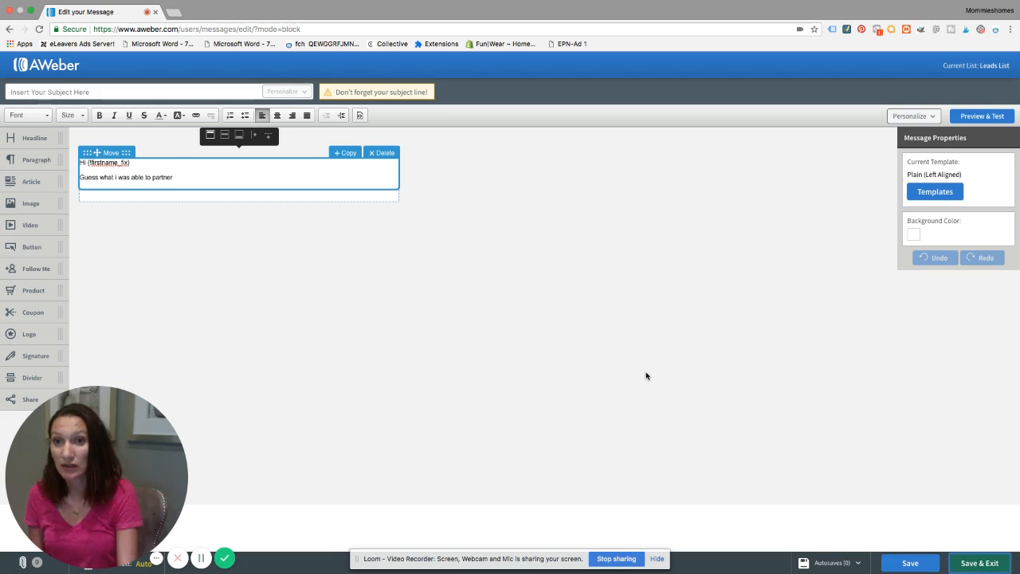
left_click(129, 90)
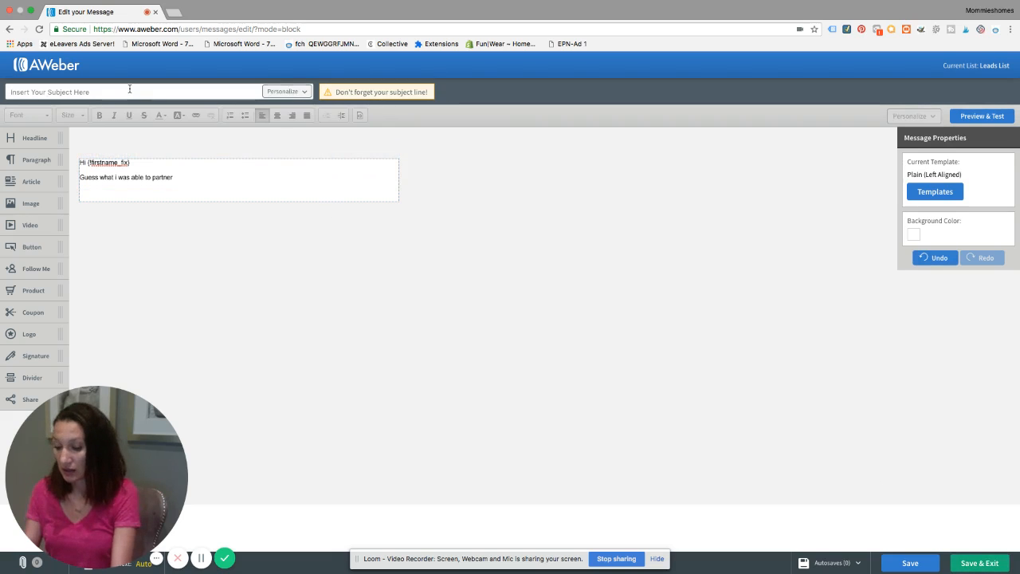
type("Hey Guys")
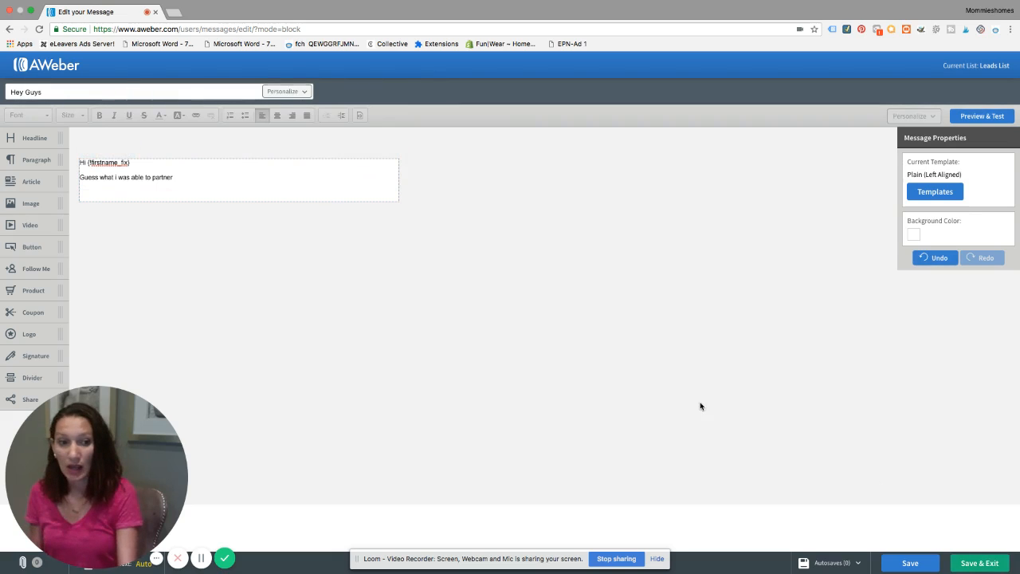
left_click(980, 563)
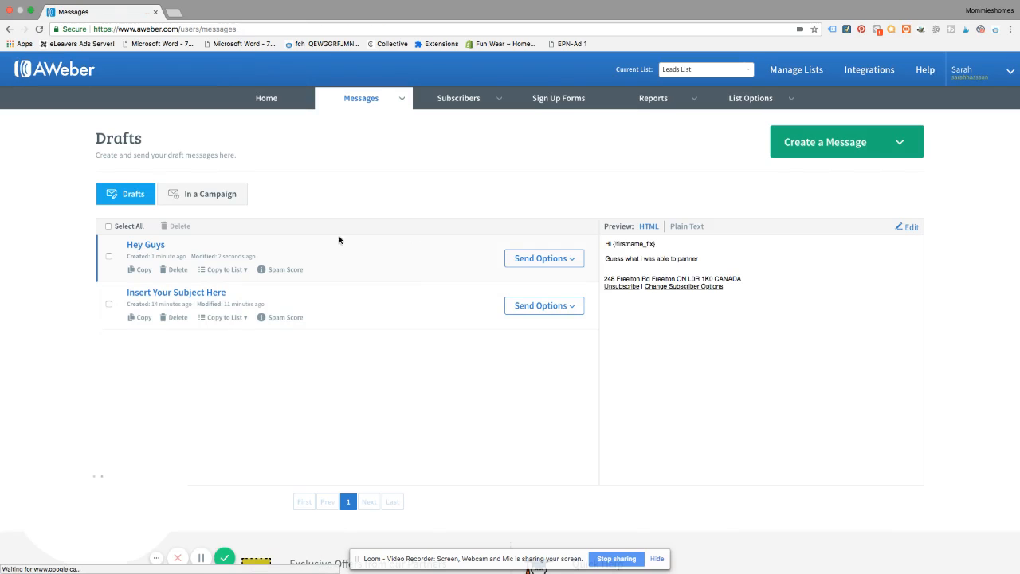
Start scheduling the "Hey Guys" draft as a broadcast and choose Friday, July 27, 2018 as its send date
left_click(573, 260)
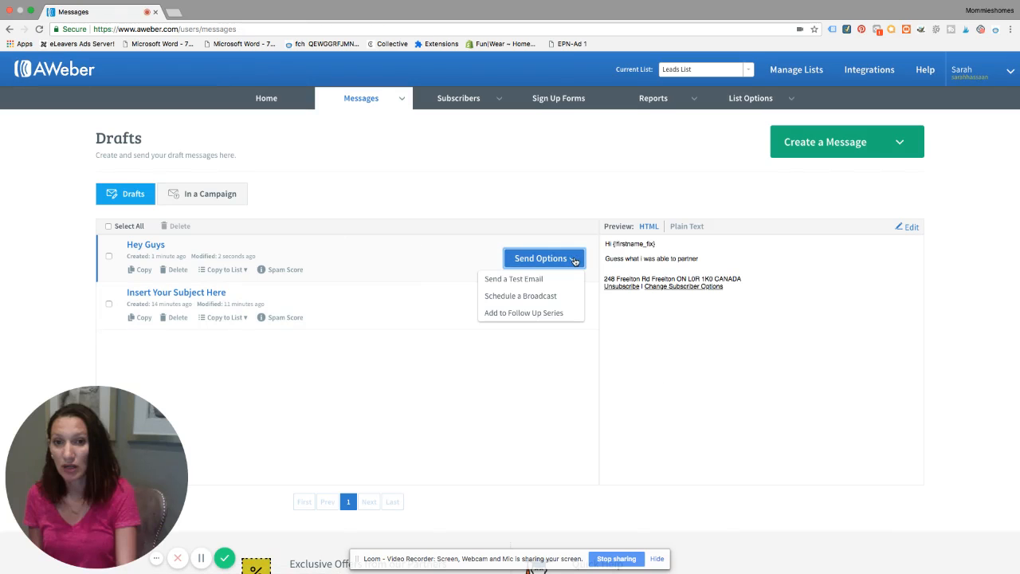
left_click(514, 296)
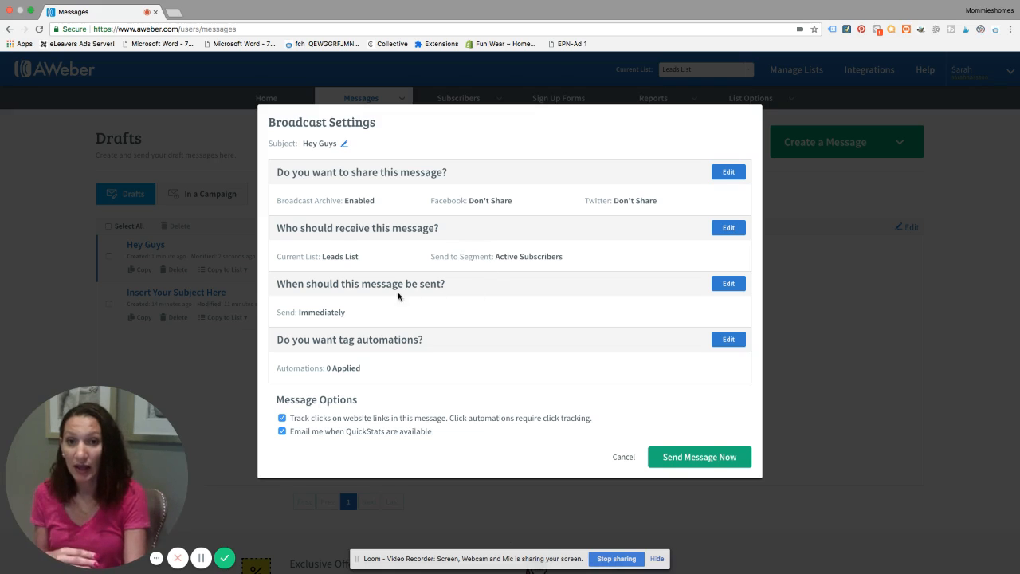
left_click(727, 283)
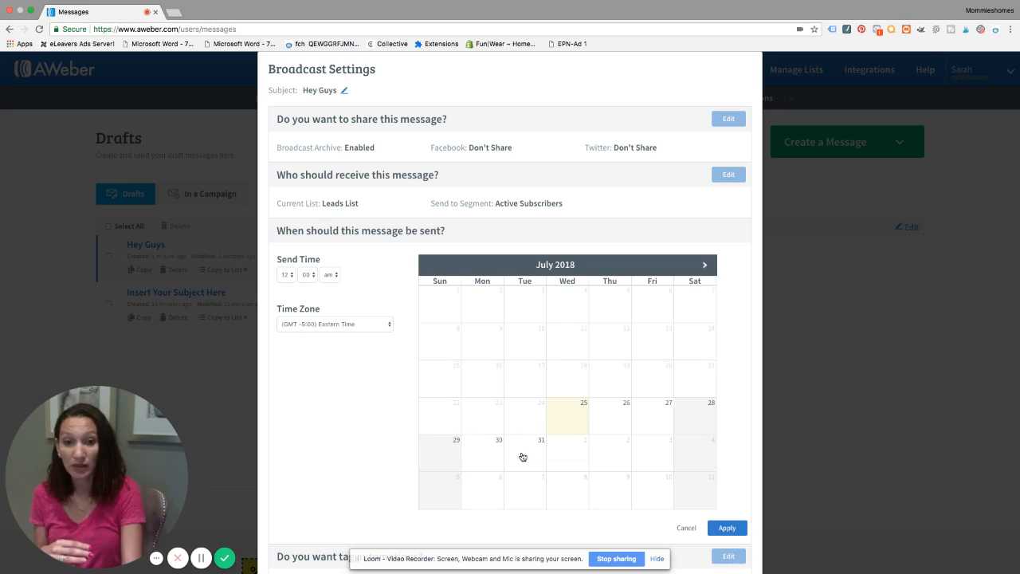
left_click(652, 414)
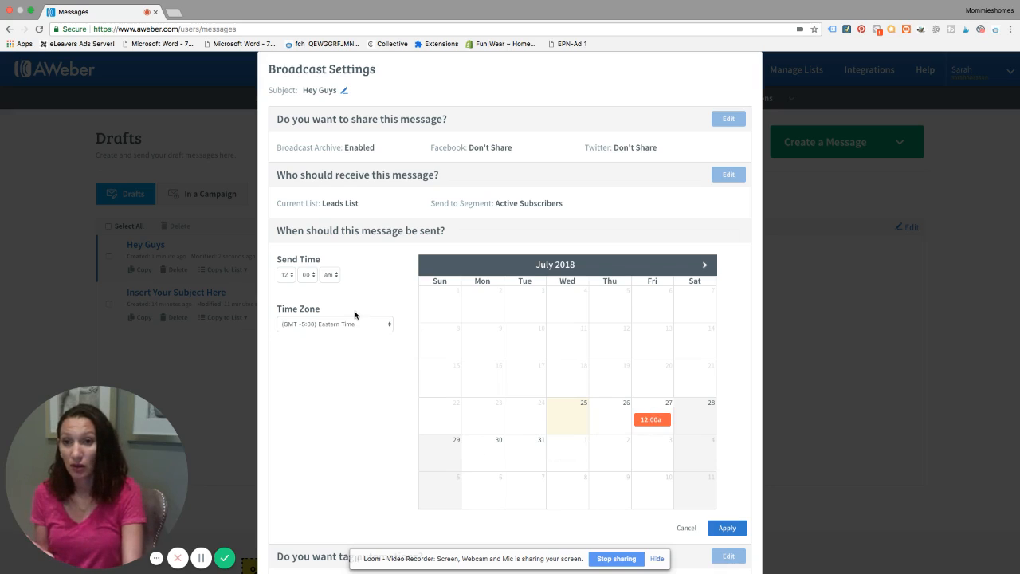
Set the broadcast's send time to 10:00 pm, keep the Eastern Time zone, and apply the schedule
left_click(288, 275)
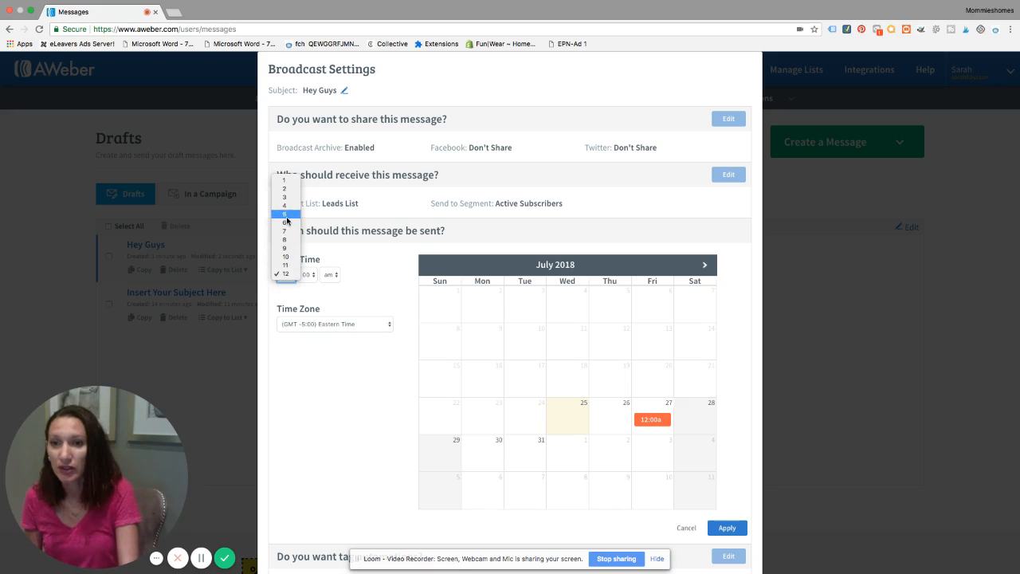
left_click(285, 255)
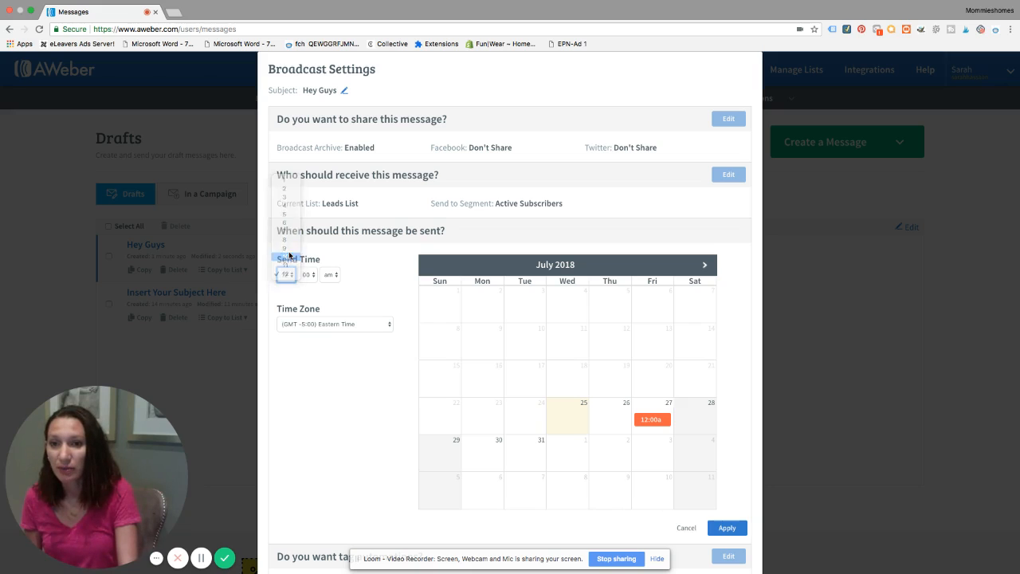
left_click(331, 272)
left_click(331, 281)
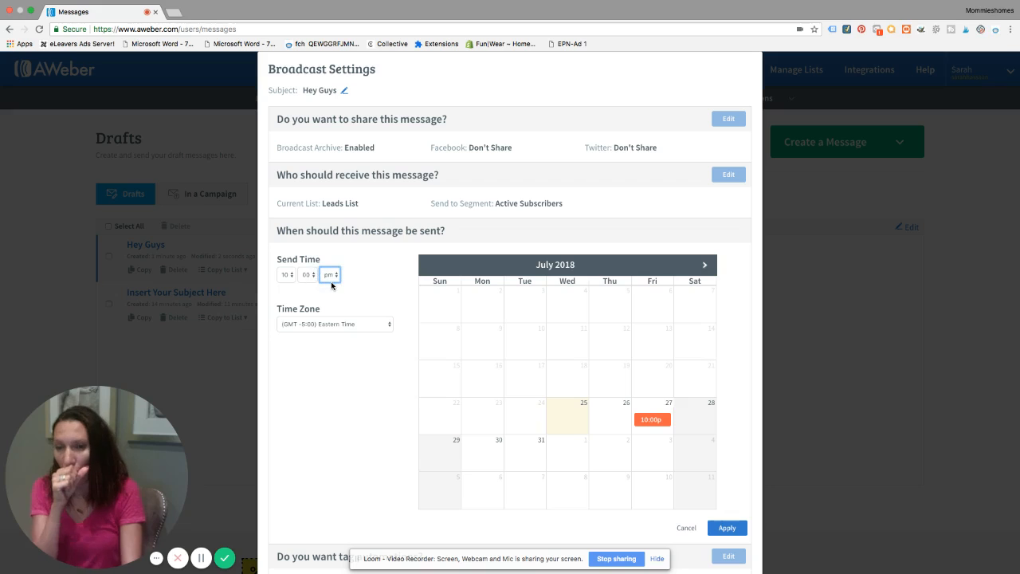
left_click(334, 323)
left_click(335, 323)
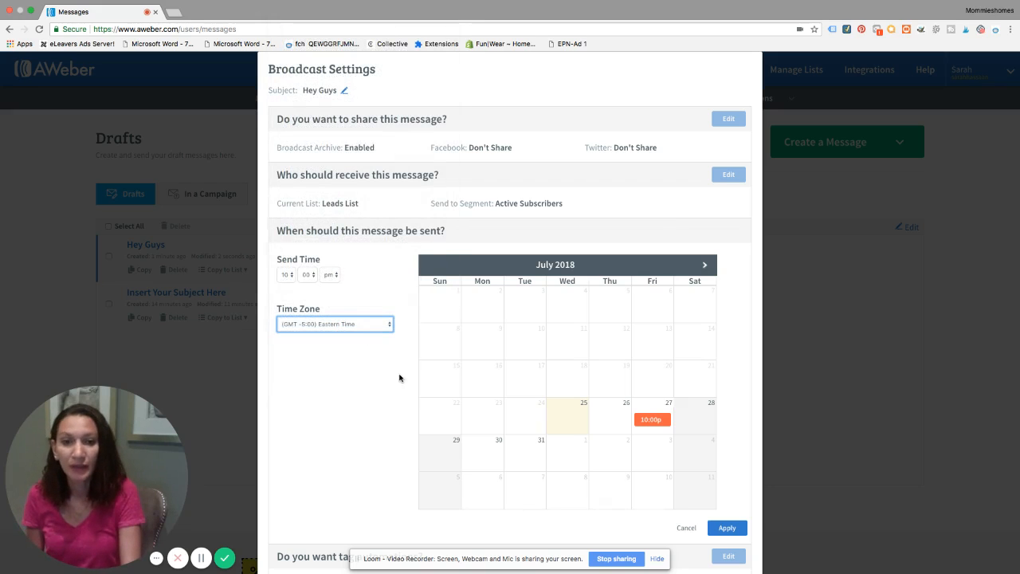
left_click(726, 528)
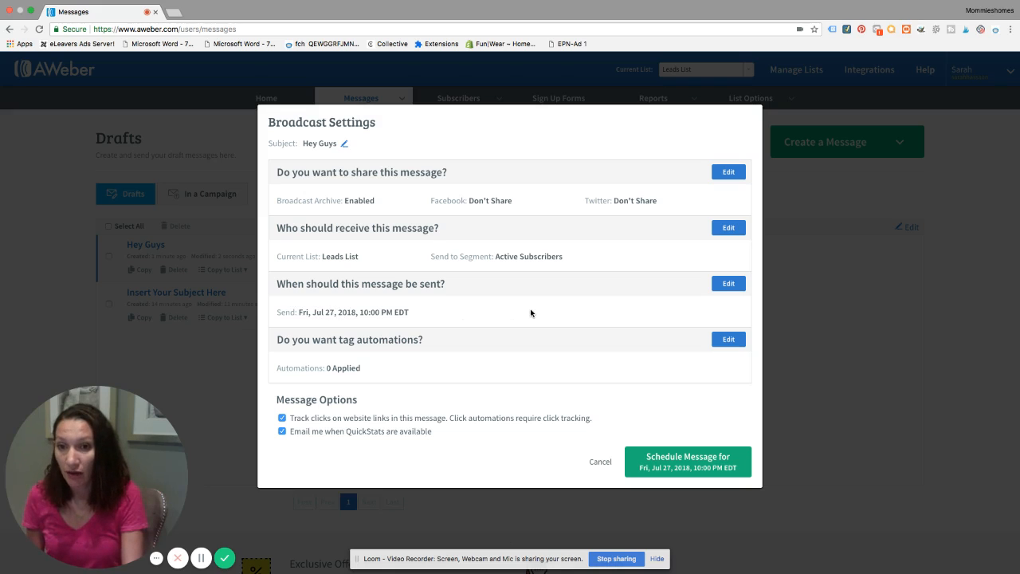
Add an open automation that tags subscribers who open the message with "brodcast email", and schedule the "Hey Guys" broadcast with these settings
left_click(731, 339)
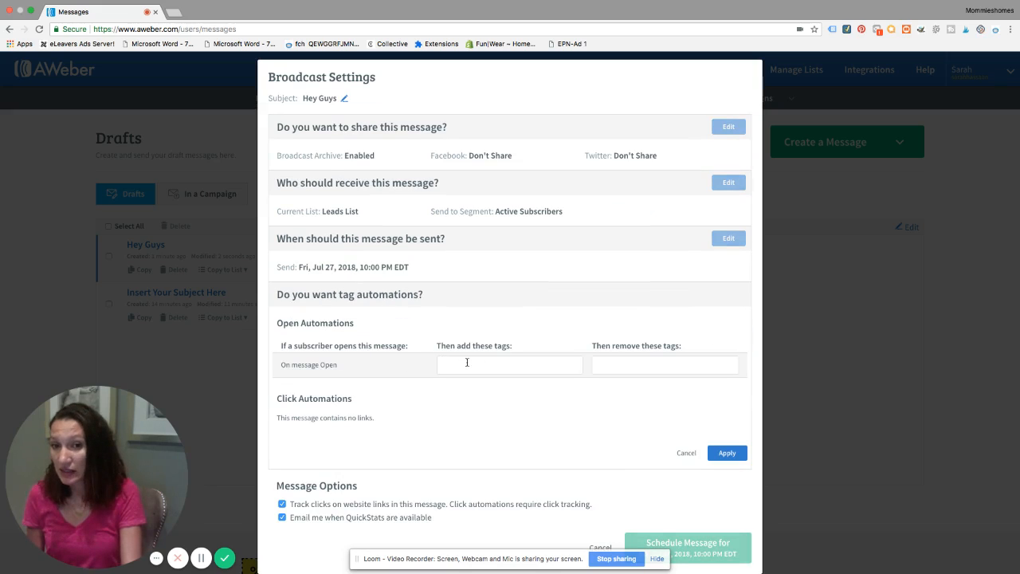
left_click(467, 362)
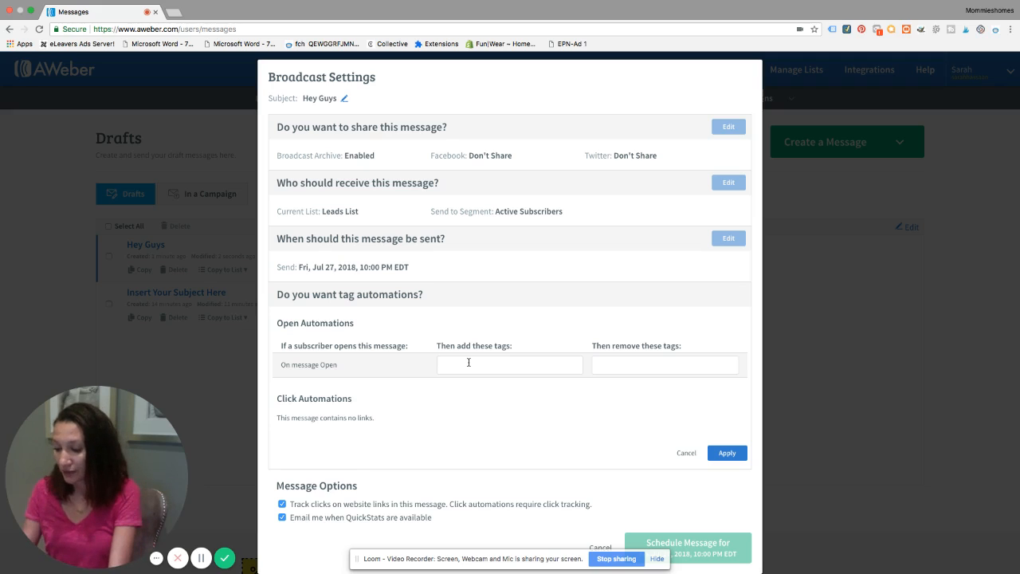
type("he")
key("BackSpace")
key("BackSpace")
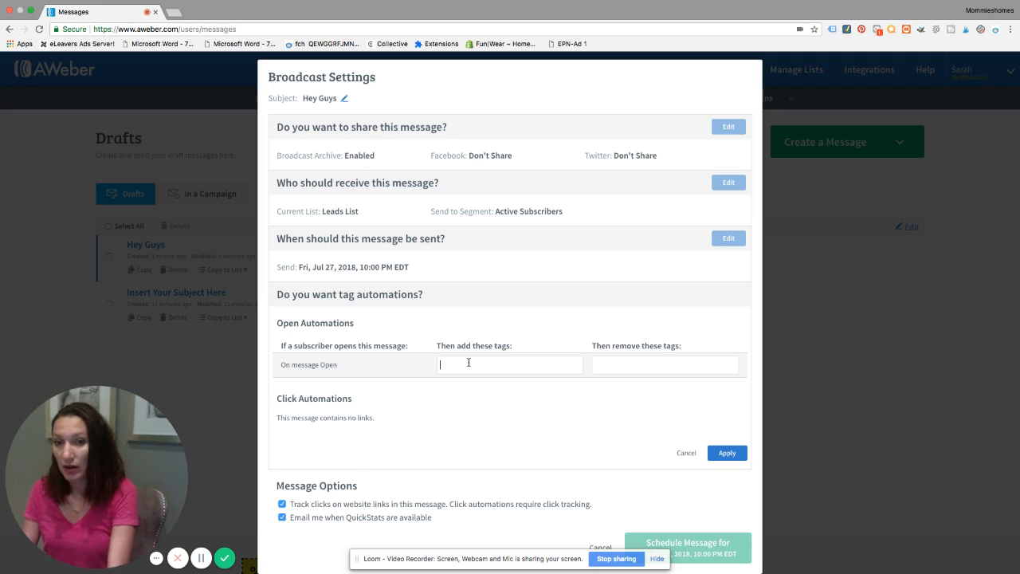
type("broa")
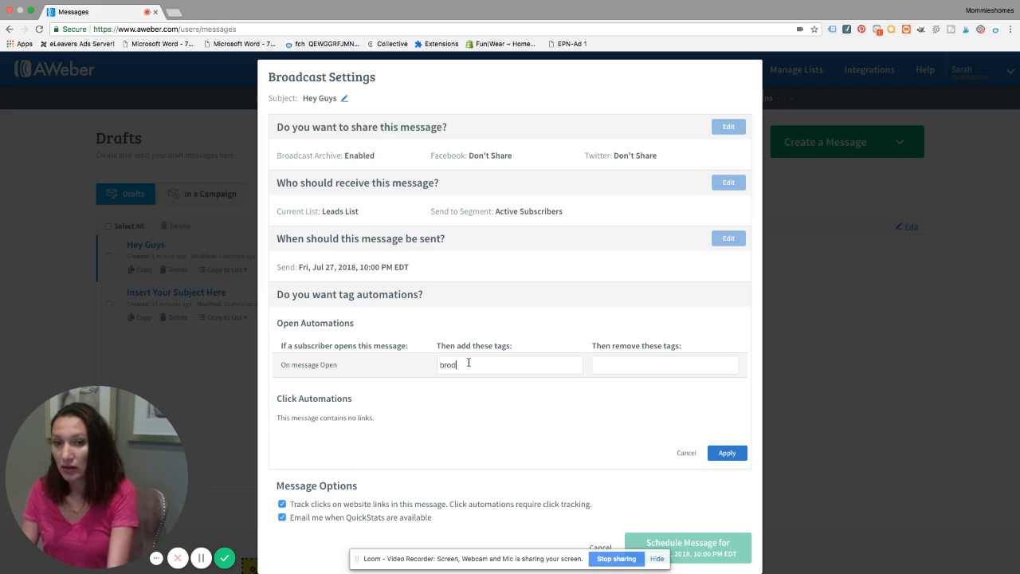
key("BackSpace")
type("dcast email")
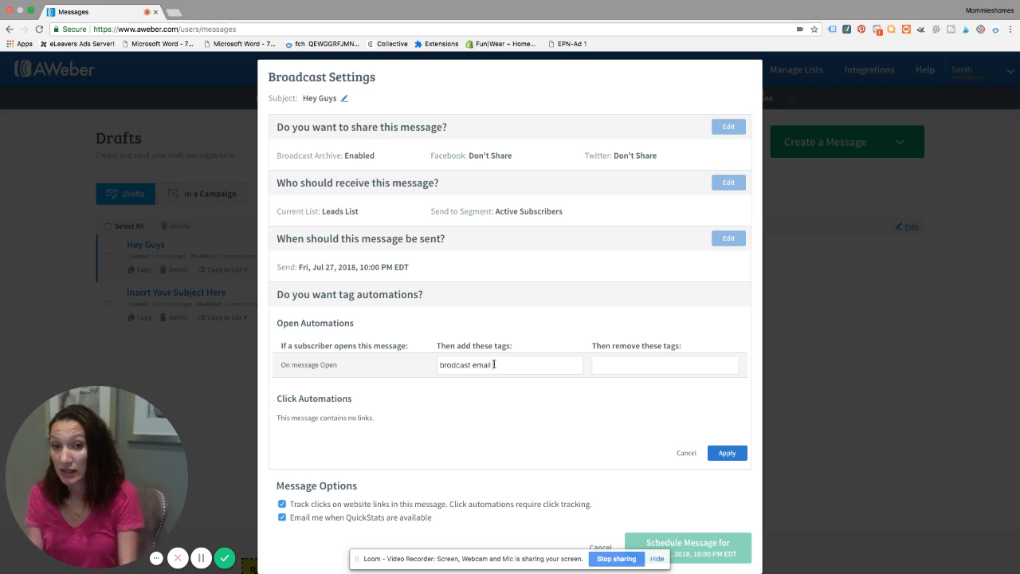
key("Return")
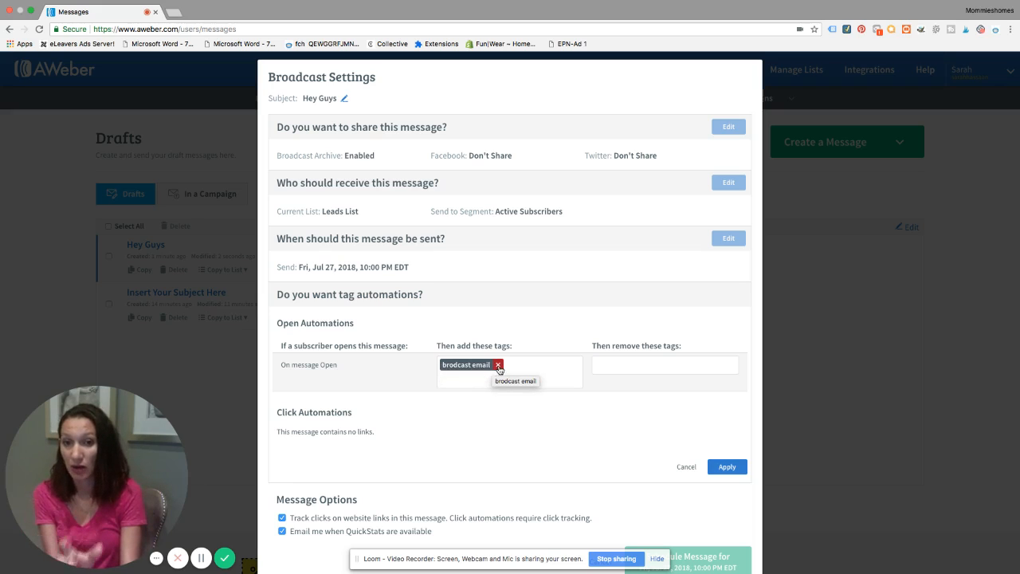
left_click(727, 467)
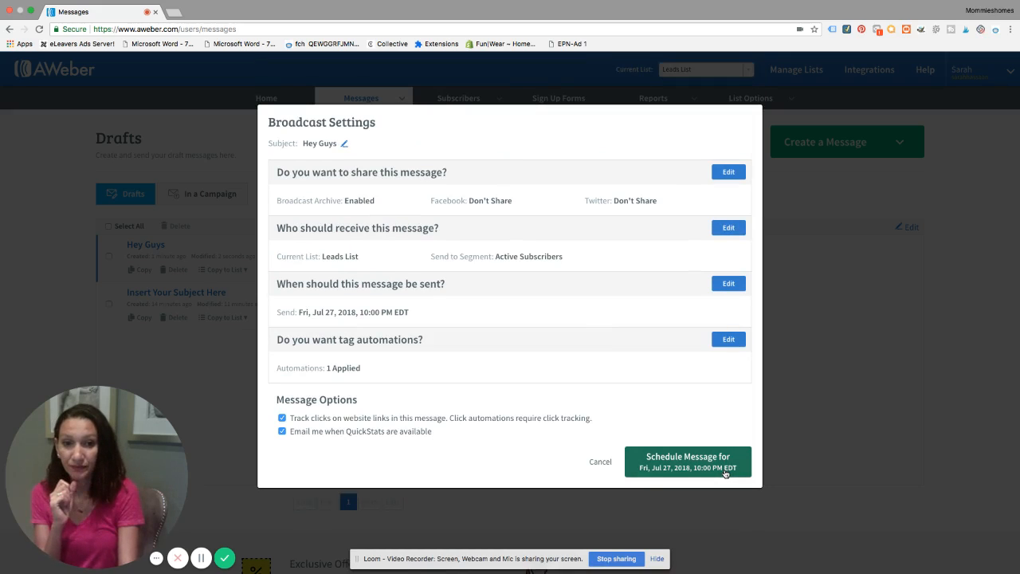
left_click(662, 466)
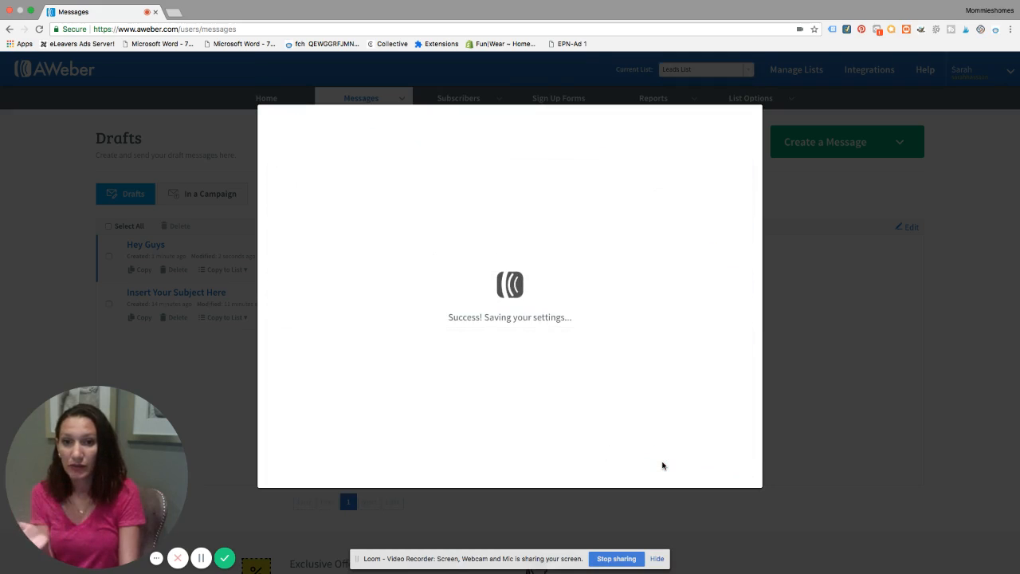